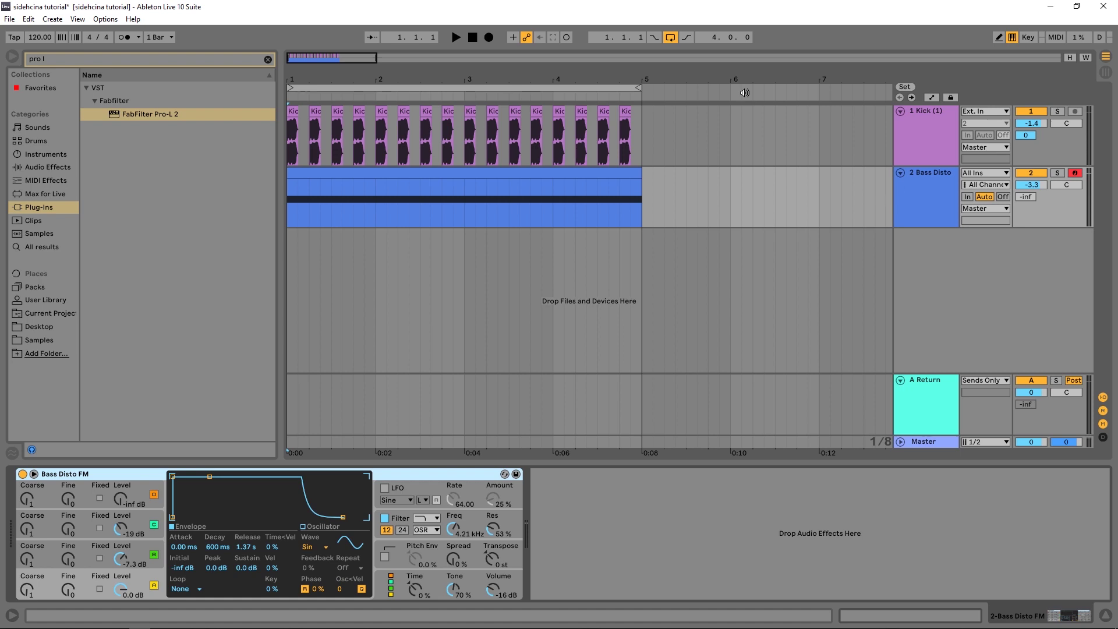
Delete the A Return track, then briefly play the kick and bass and stop
{"action": "key", "text": "ctrl+alt+r"}
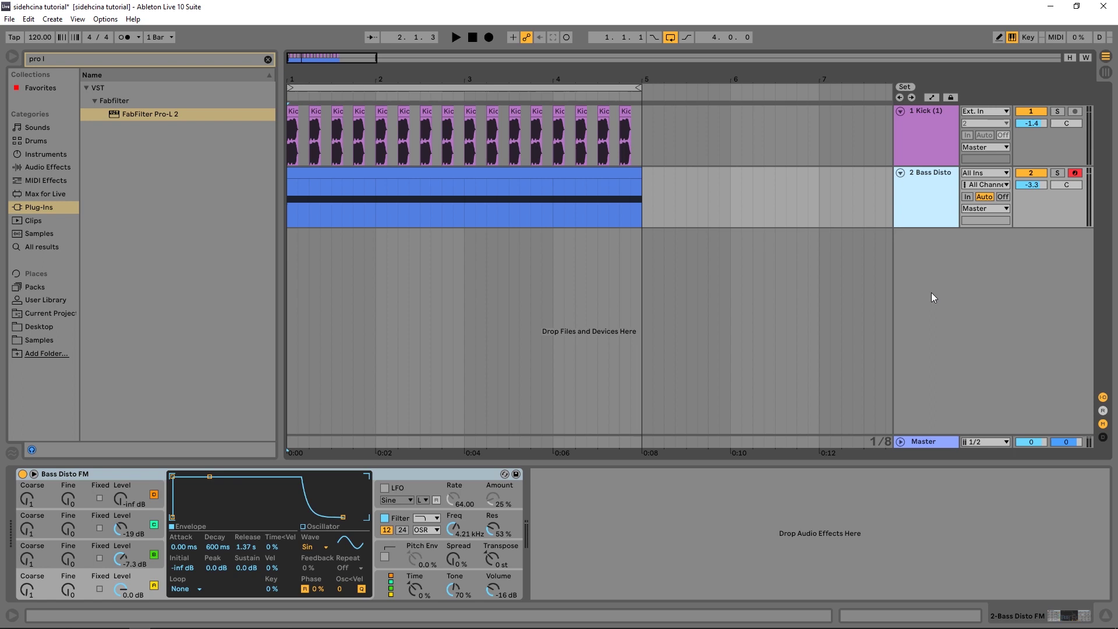
{"action": "key", "text": "space"}
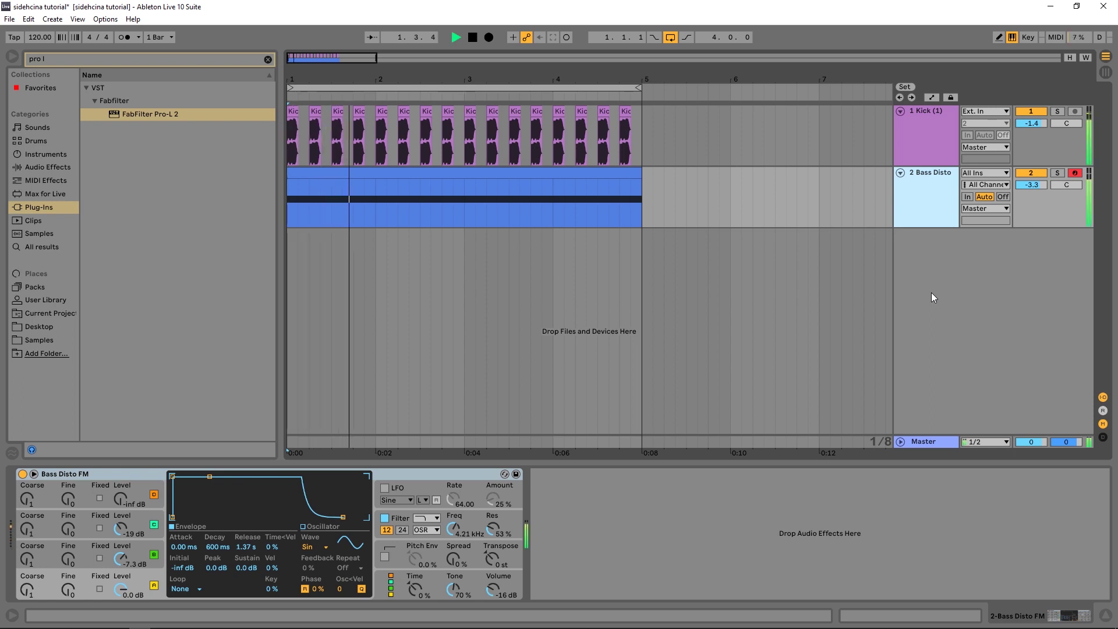
{"action": "key", "text": "space"}
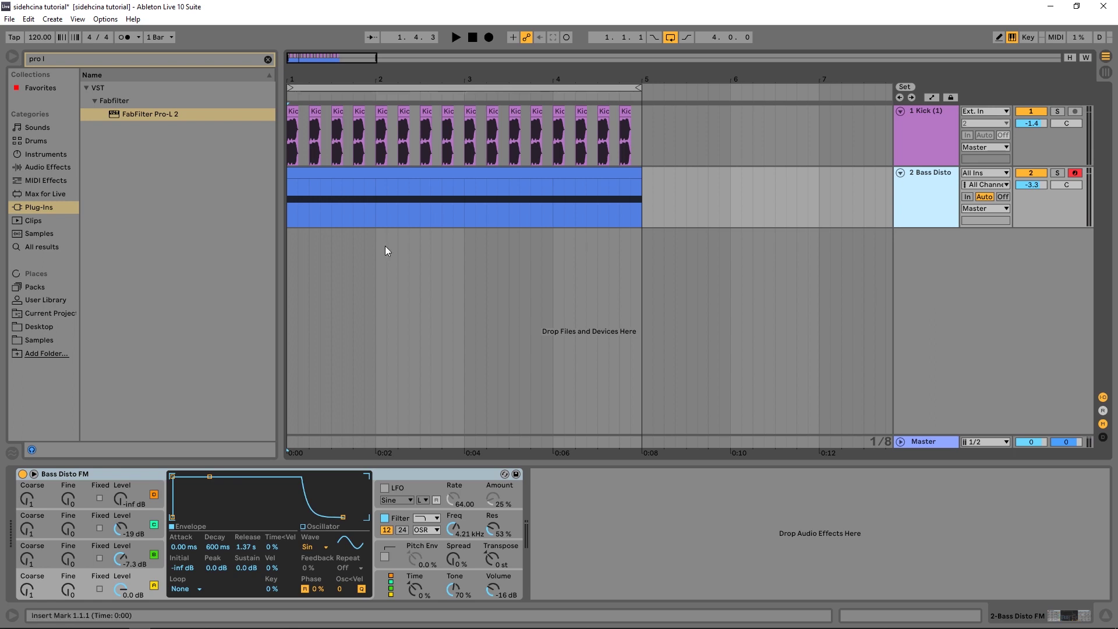
Search the browser for 'pro q' and add FabFilter Pro-Q 3 to the Bass Disto track
{"action": "left_click", "coordinate": [115, 63]}
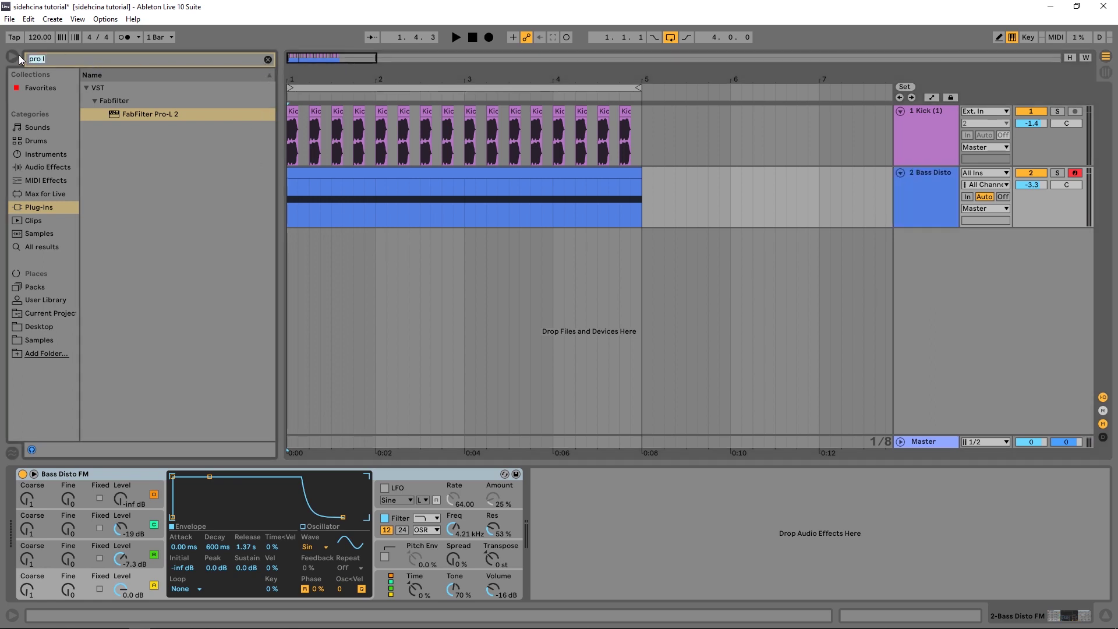
{"action": "type", "text": "pro "}
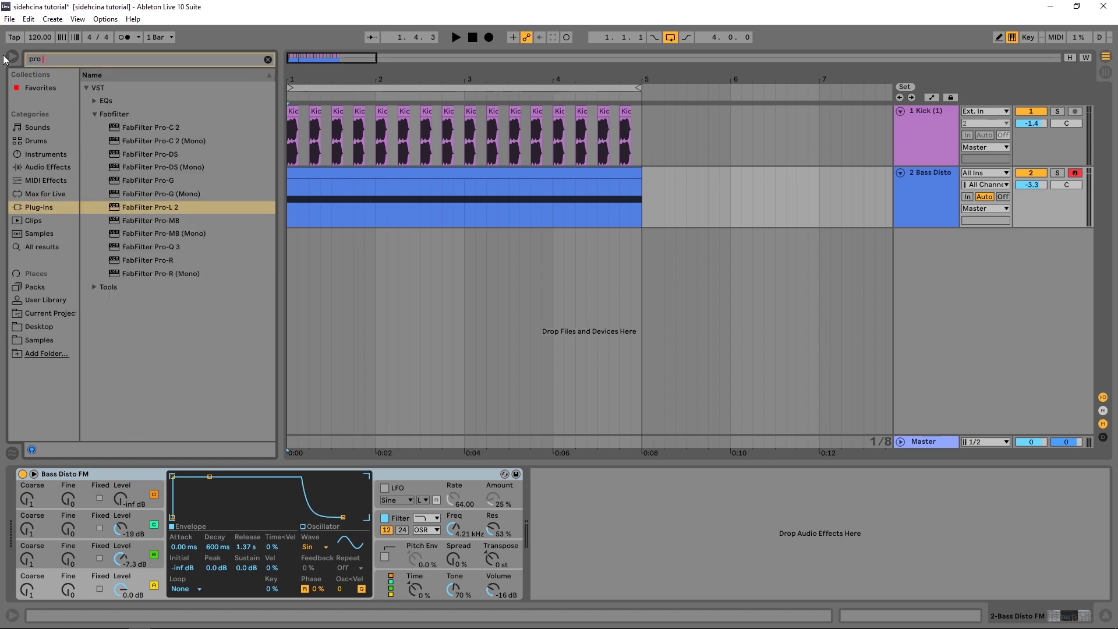
{"action": "type", "text": "q"}
{"action": "left_click_drag", "start_coordinate": [163, 119], "coordinate": [428, 197]}
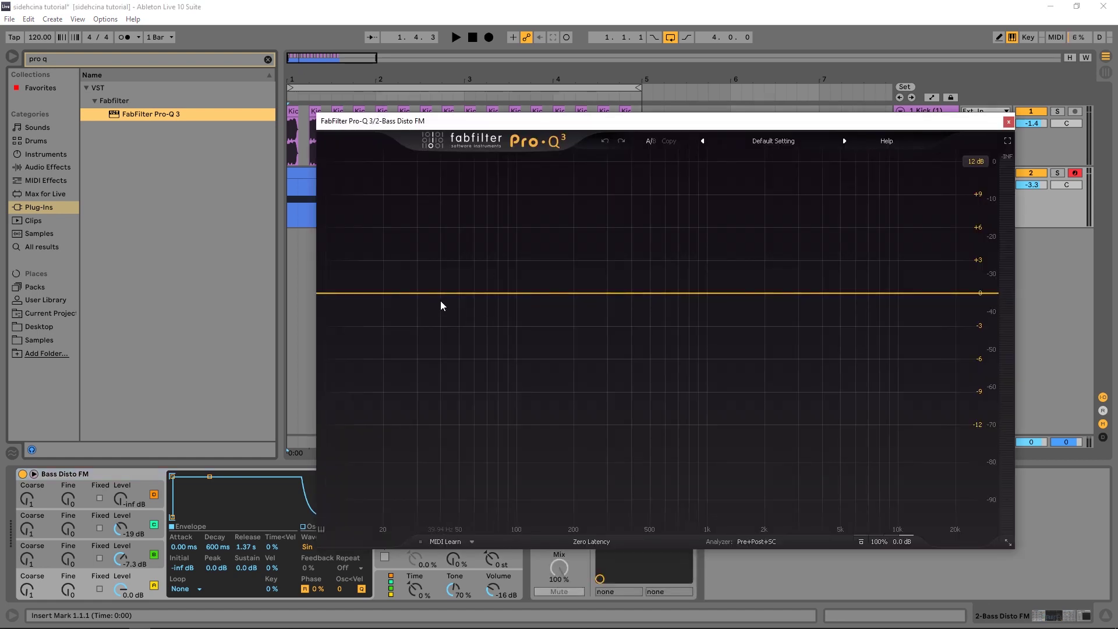
Create a bell band cutting -4.3 dB at about 42.8 Hz, then close the Pro-Q 3 window
{"action": "left_click", "coordinate": [447, 293]}
{"action": "left_click_drag", "start_coordinate": [447, 294], "coordinate": [448, 345]}
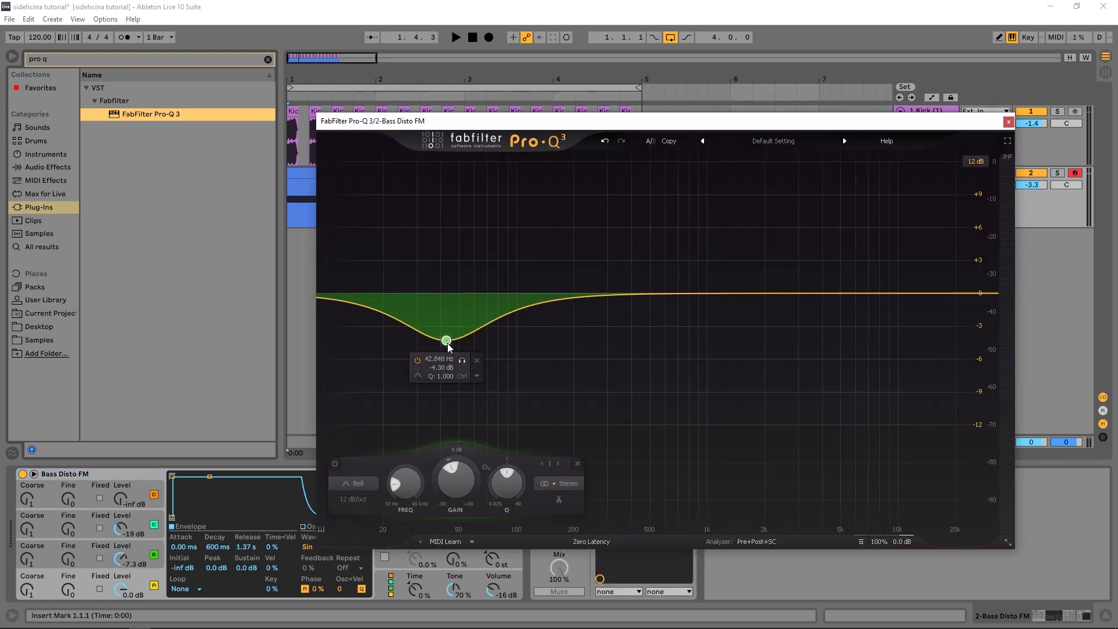
{"action": "left_click_drag", "start_coordinate": [655, 124], "coordinate": [450, 57]}
{"action": "left_click", "coordinate": [581, 519]}
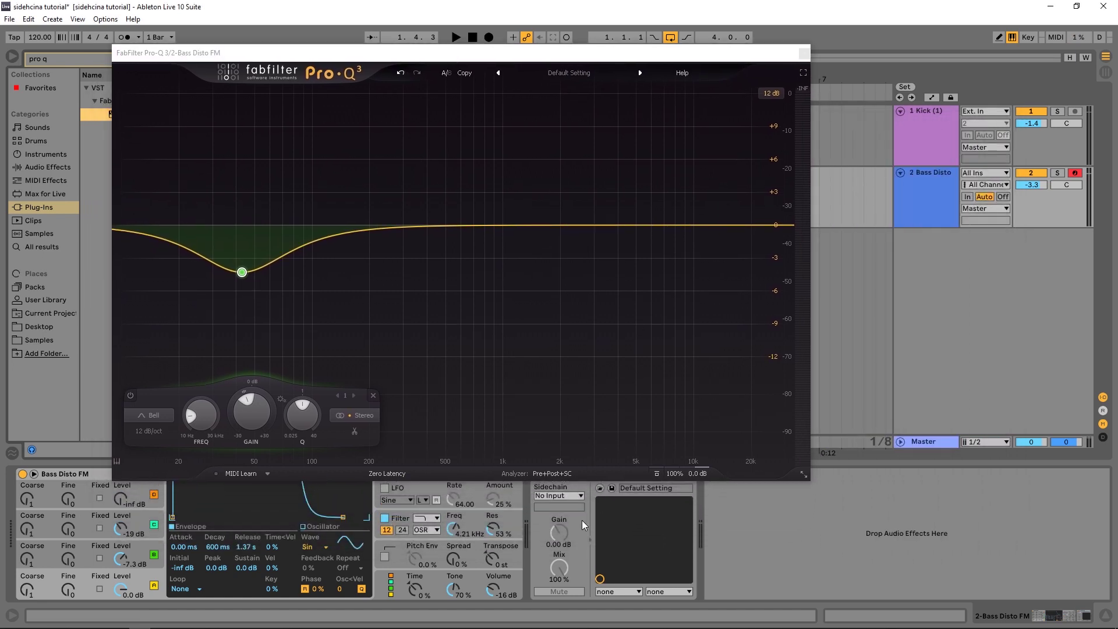
{"action": "left_click", "coordinate": [803, 53]}
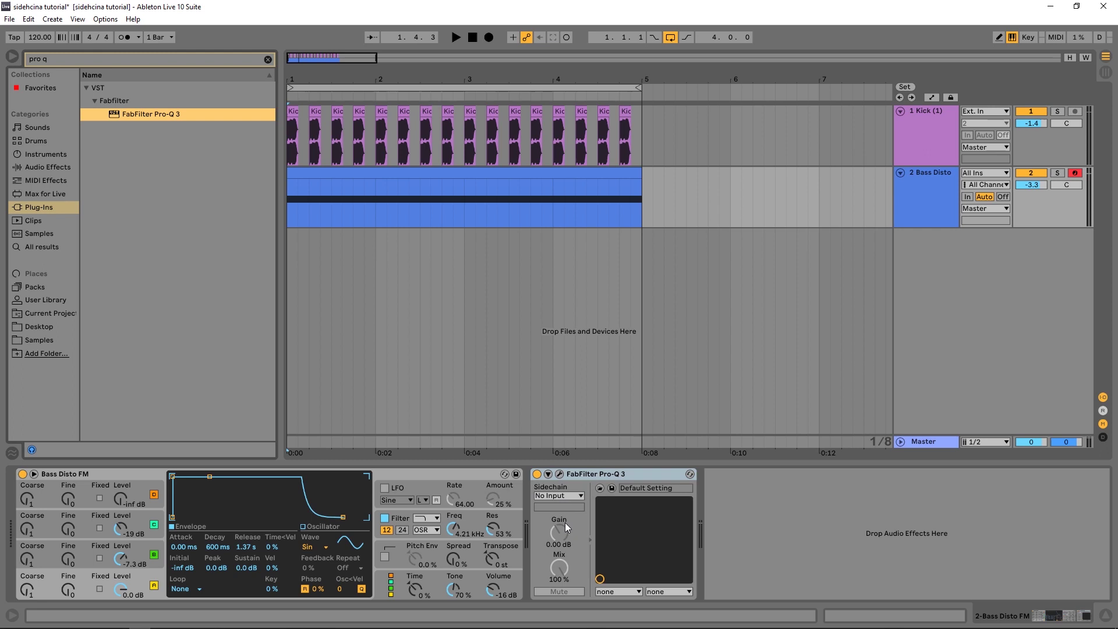
Set Pro-Q 3's sidechain source to 1-Kick (1) and open its editor
{"action": "left_click", "coordinate": [547, 496]}
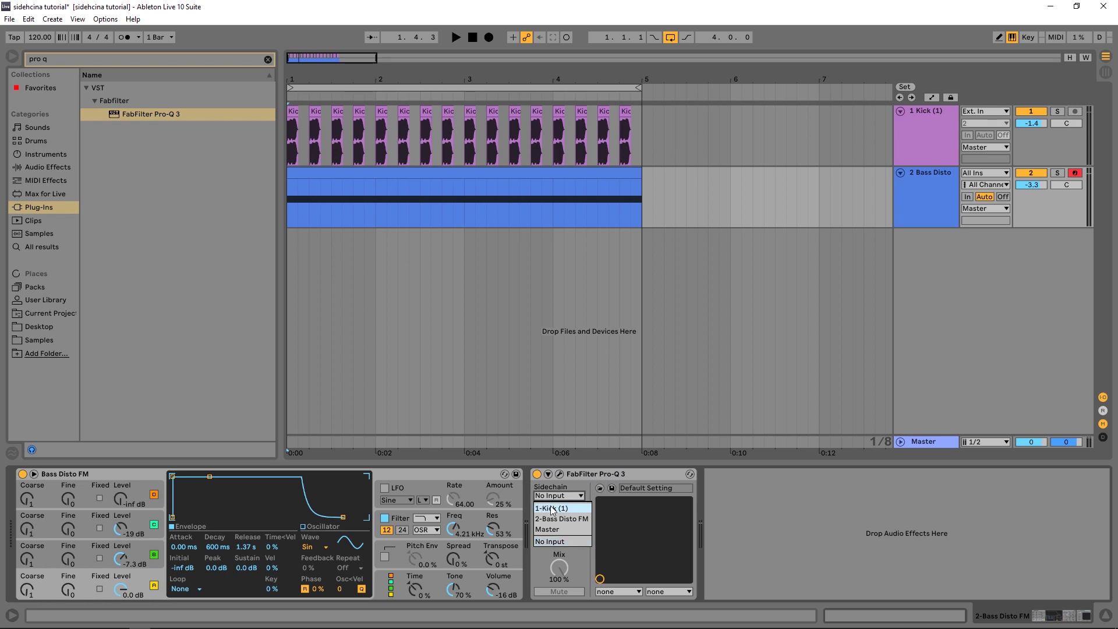
{"action": "left_click", "coordinate": [550, 508]}
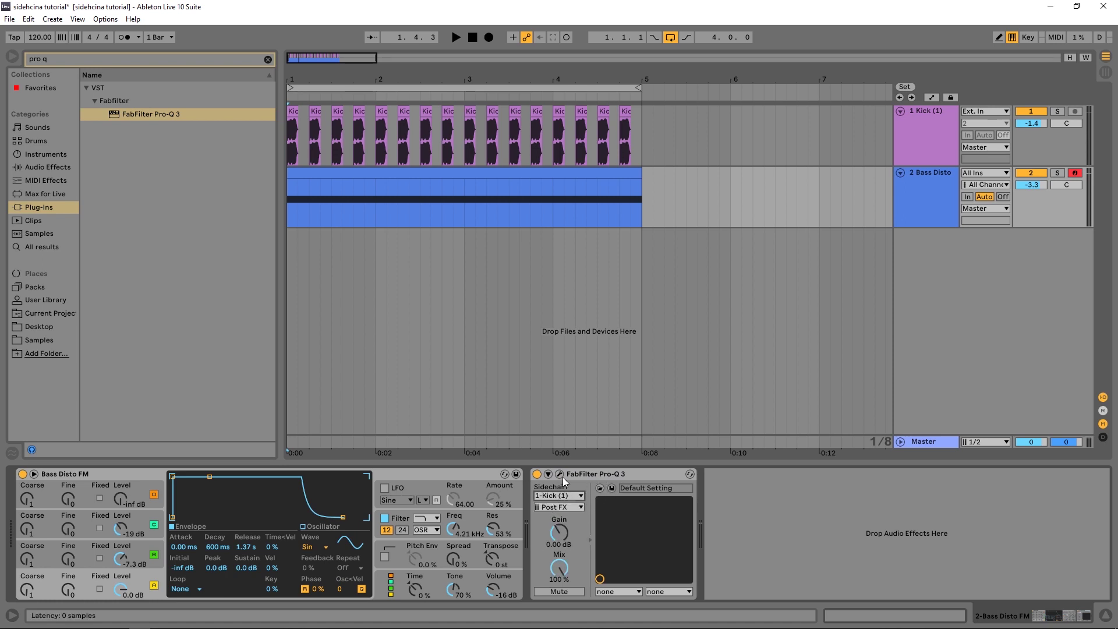
{"action": "left_click", "coordinate": [558, 474]}
Play the track against the spectrum analyzer, then select the 42.8 Hz bell band
{"action": "key", "text": "space"}
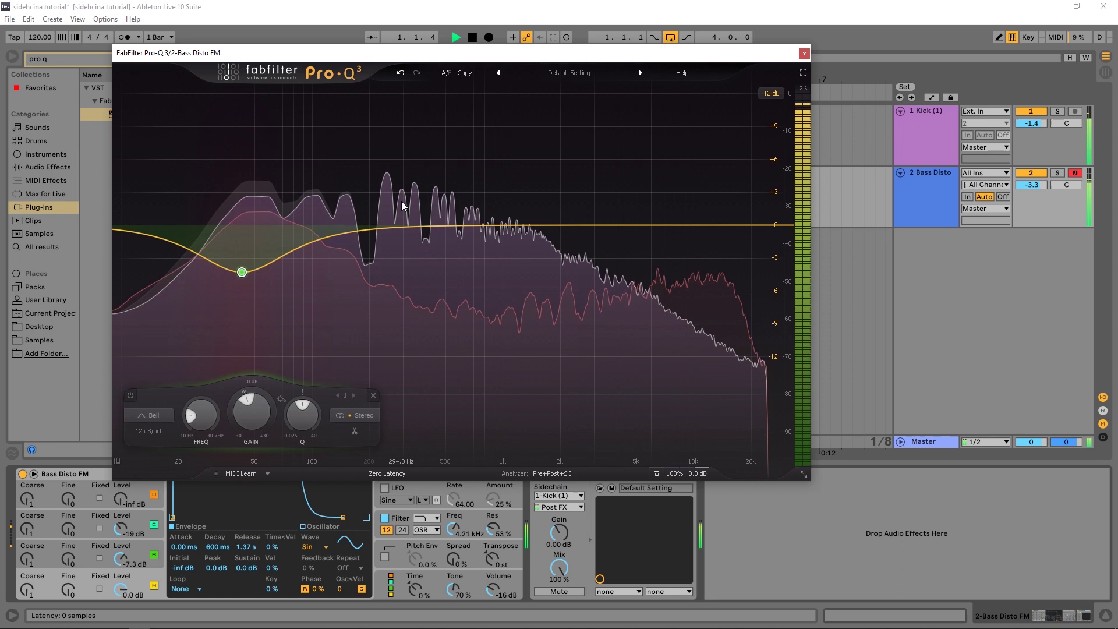
{"action": "mouse_move", "coordinate": [376, 322]}
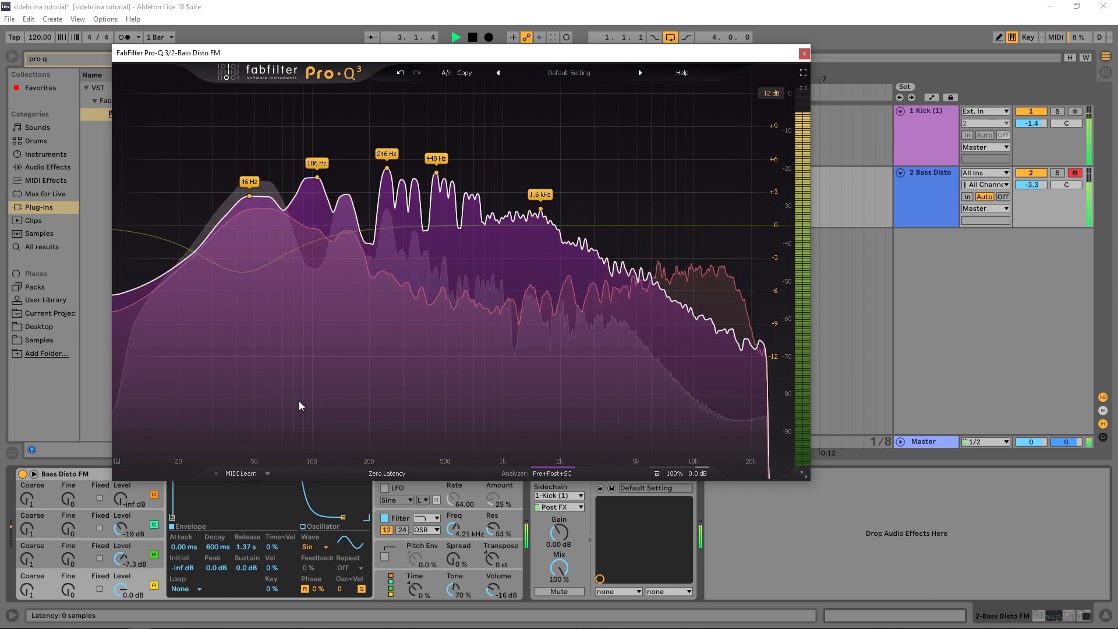
{"action": "key", "text": "space"}
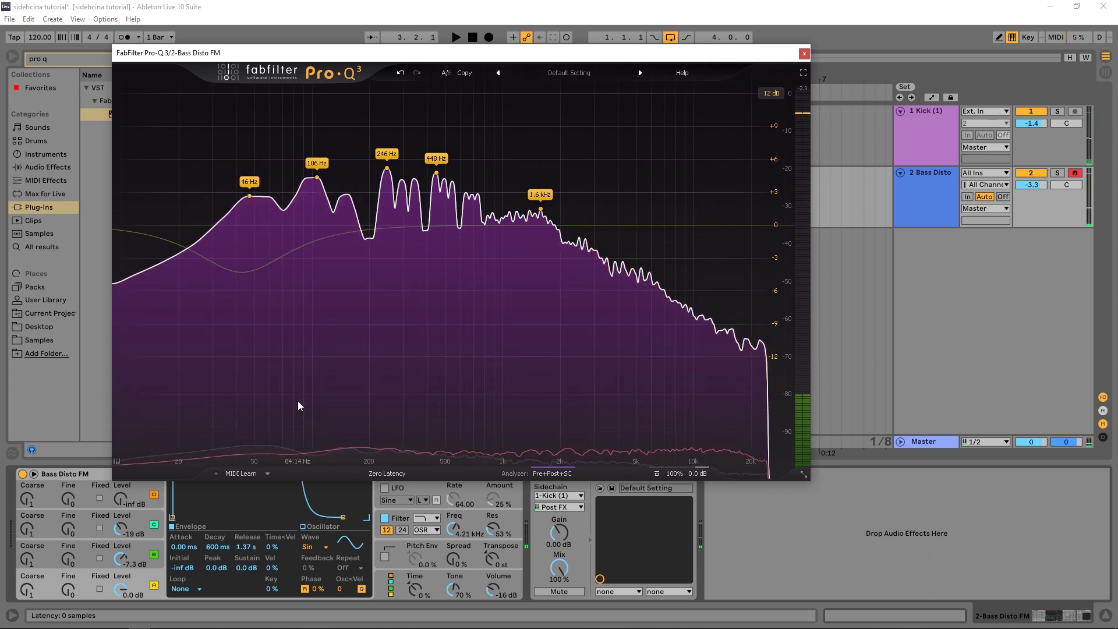
{"action": "left_click", "coordinate": [258, 268]}
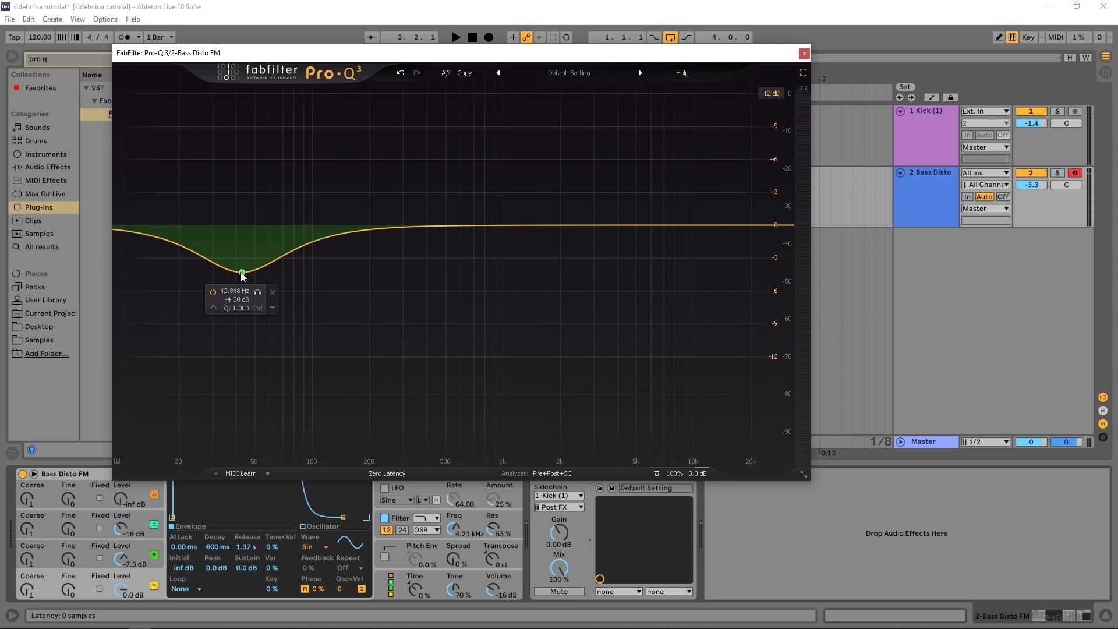
Make the 42.84 Hz bell band dynamic with a deeper downward range, and audition it
{"action": "left_click", "coordinate": [242, 273]}
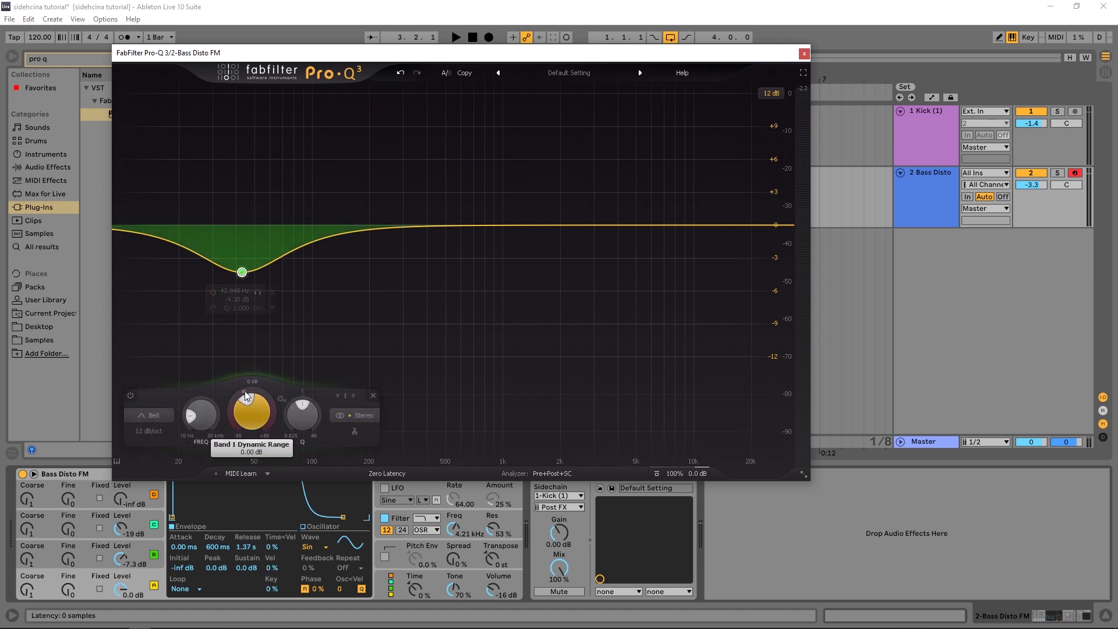
{"action": "left_click_drag", "start_coordinate": [246, 396], "coordinate": [233, 456]}
{"action": "key", "text": "space"}
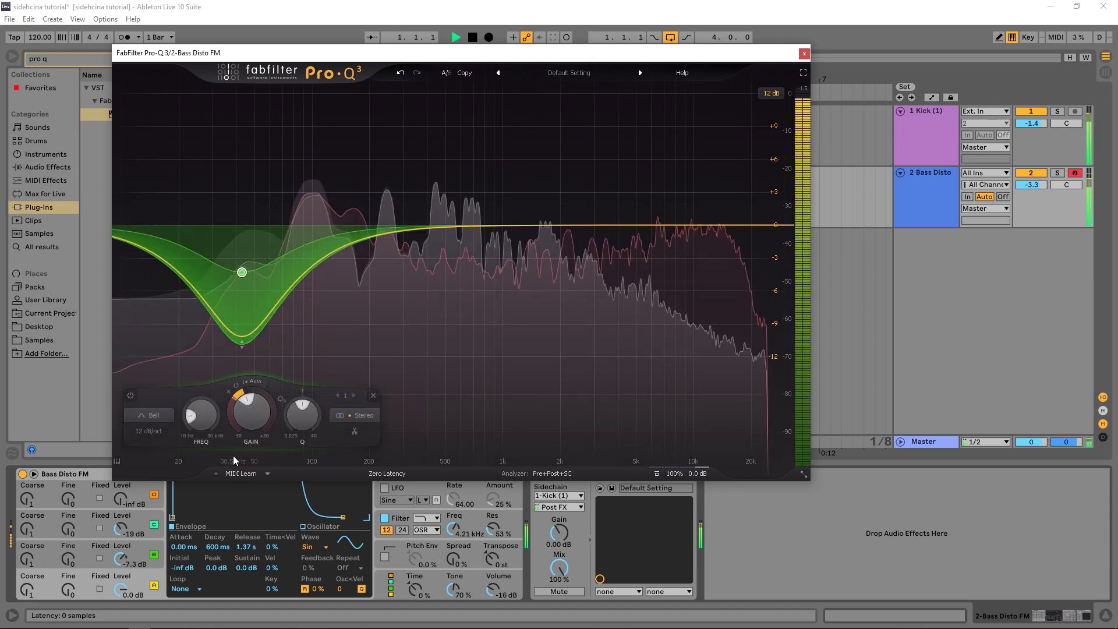
{"action": "key", "text": "space"}
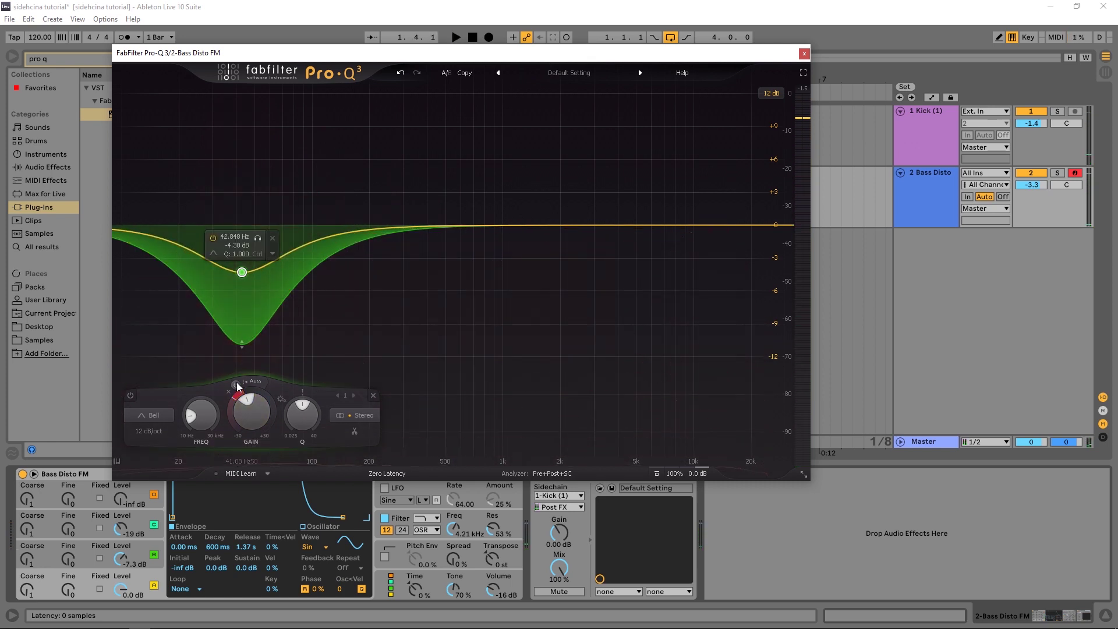
{"action": "key", "text": "space"}
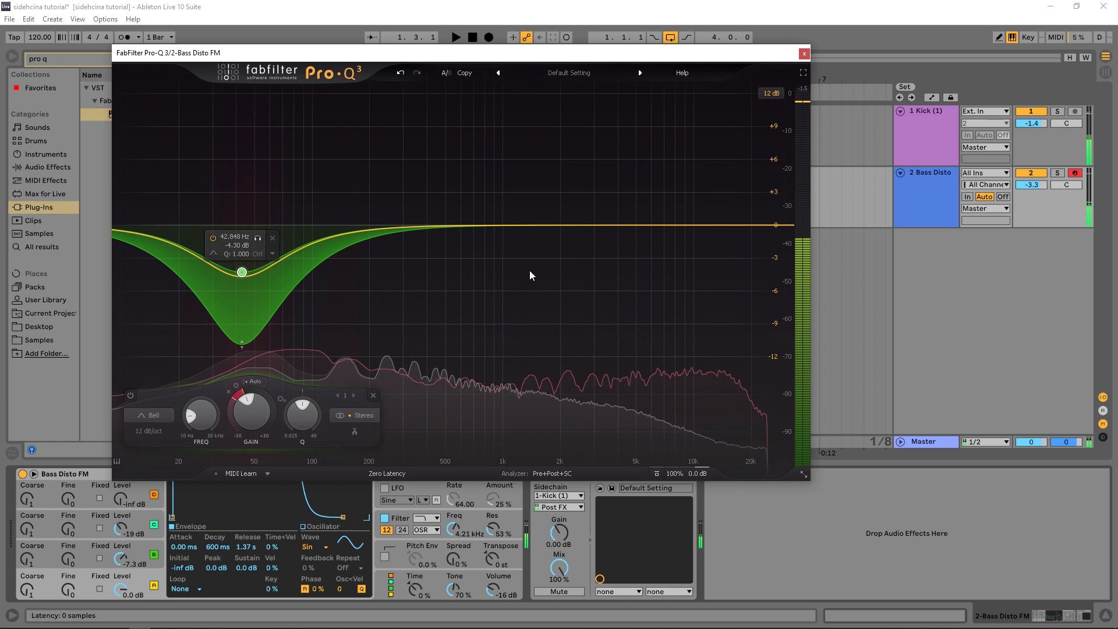
{"action": "key", "text": "space"}
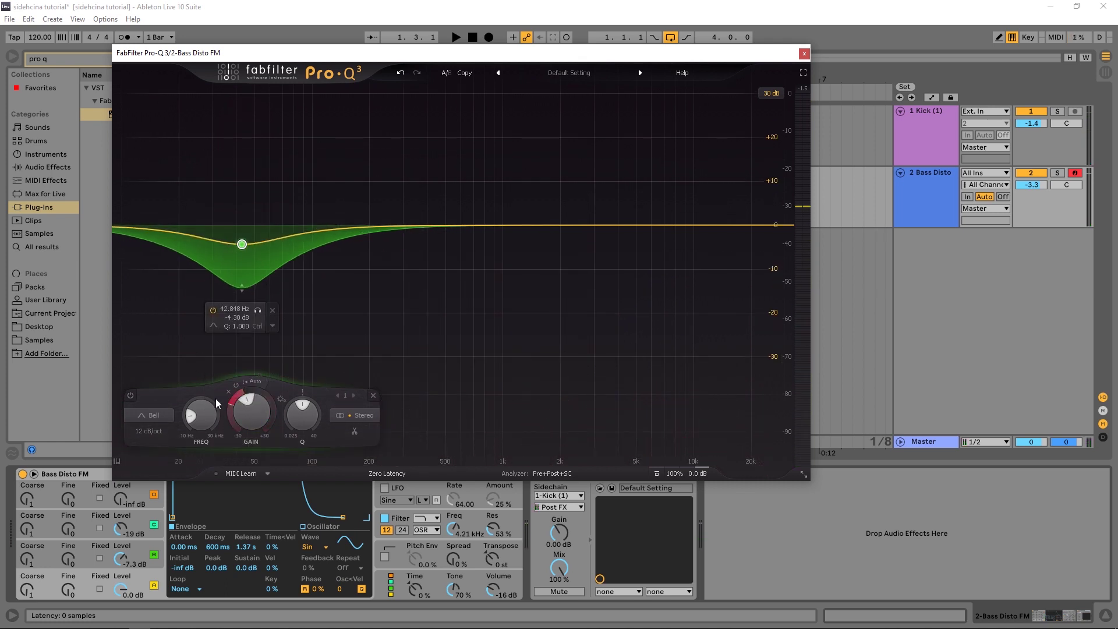
Set the dynamic band's threshold to -26.0 dB and listen to it react
{"action": "left_click", "coordinate": [249, 381]}
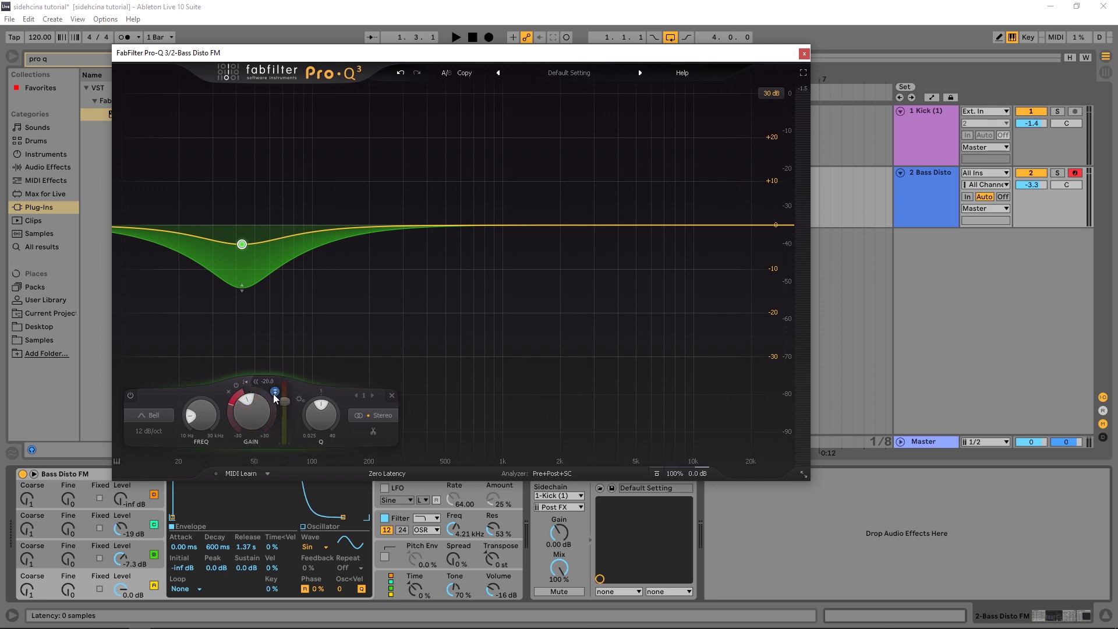
{"action": "key", "text": "space"}
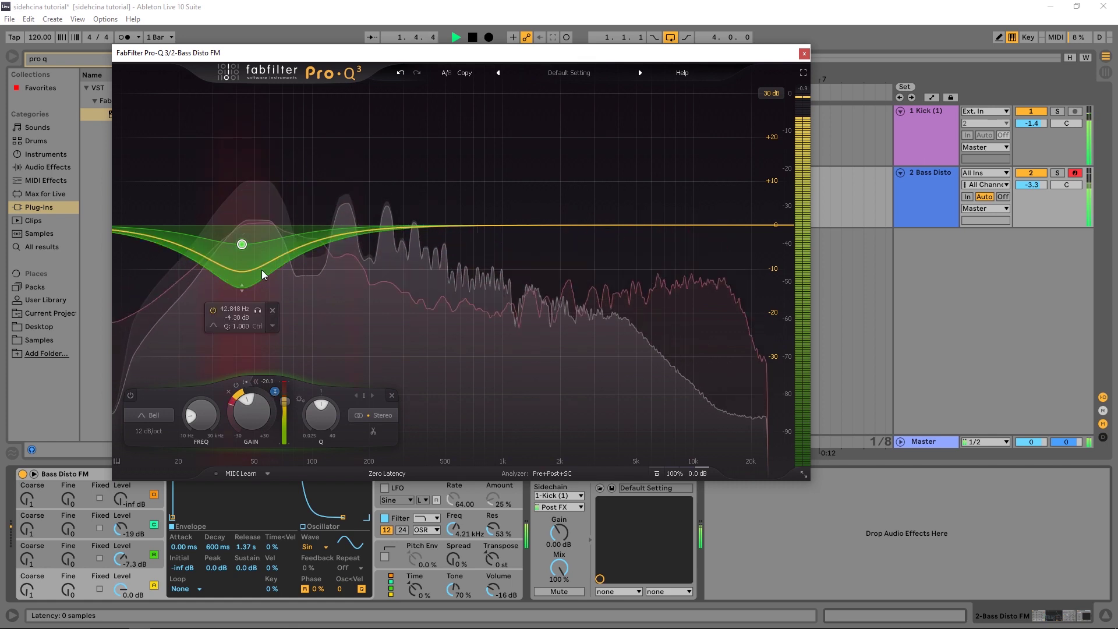
{"action": "key", "text": "space"}
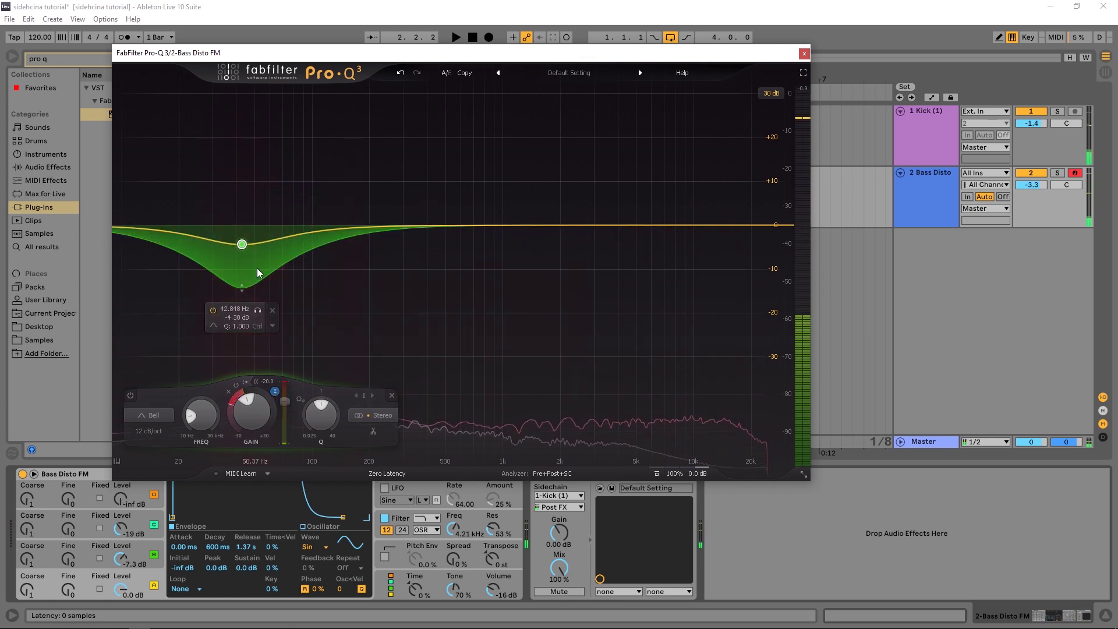
Close the Pro-Q 3 window and remove Pro-Q 3 from the Bass Disto chain
{"action": "key", "text": "ctrl+alt+p"}
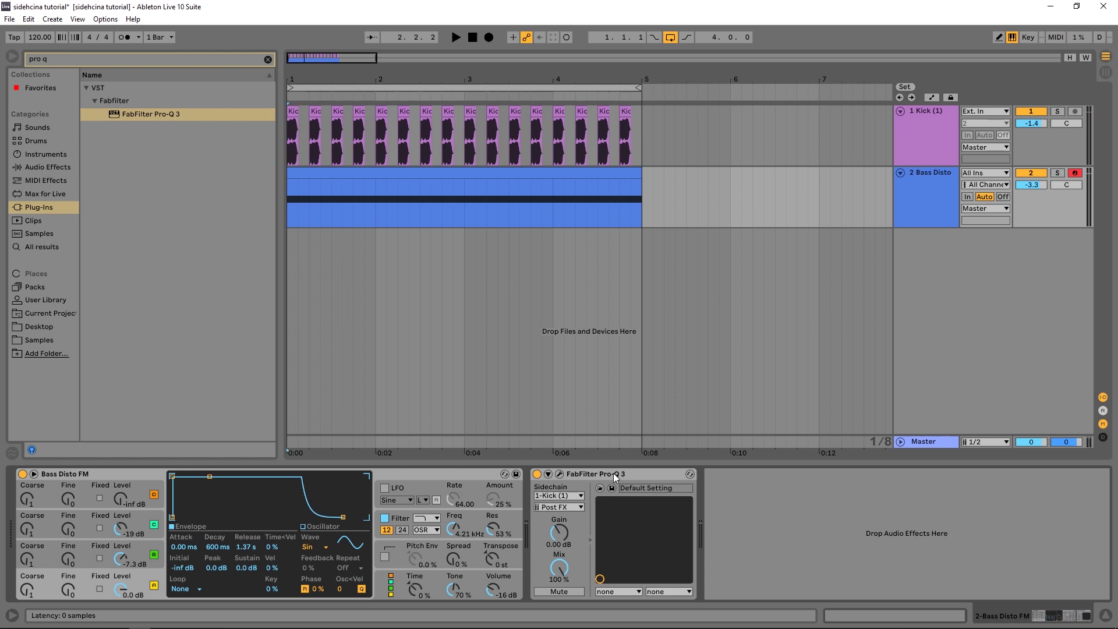
{"action": "left_click", "coordinate": [613, 473]}
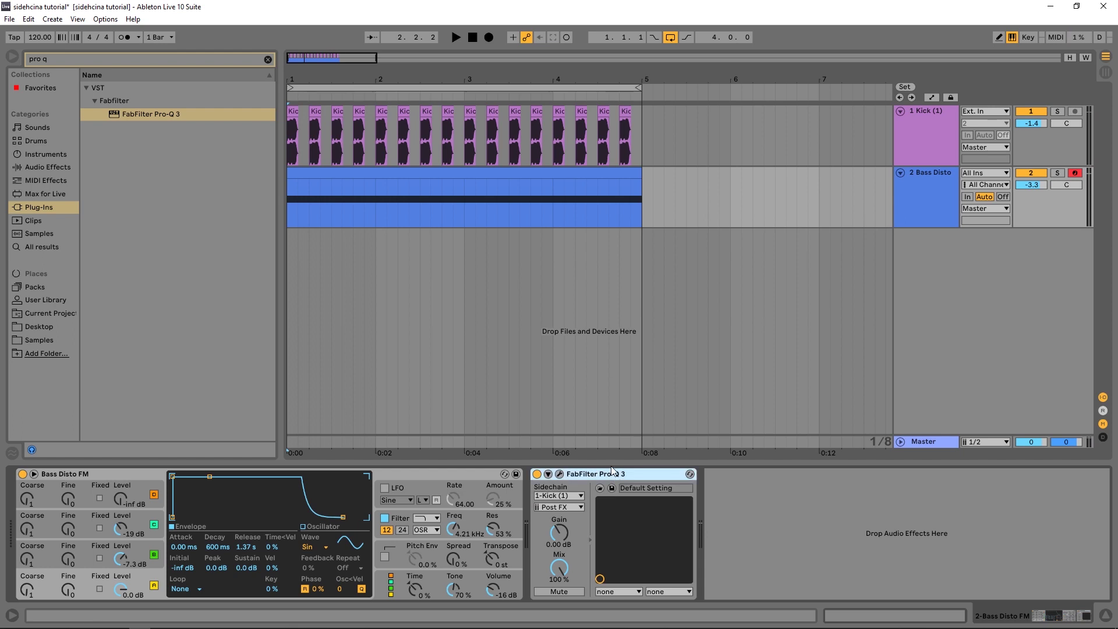
{"action": "key", "text": "Delete"}
Load Neutron 2 Compressor on Bass Disto and set its sidechain to 1-Kick (1)
{"action": "key", "text": "ctrl+f"}
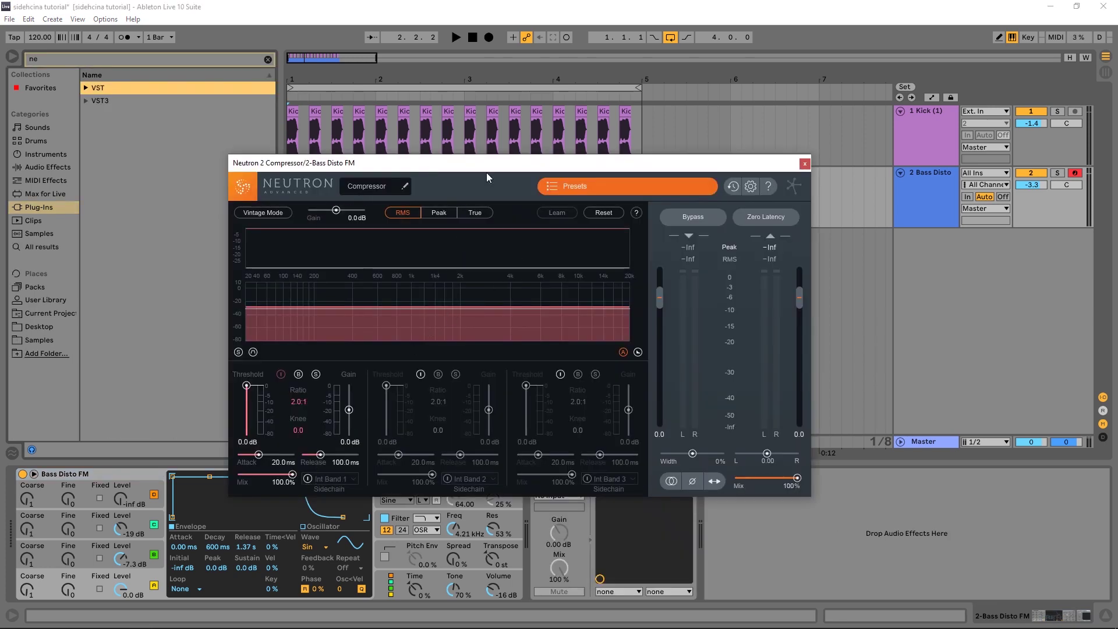
{"action": "left_click_drag", "start_coordinate": [487, 172], "coordinate": [599, 139]}
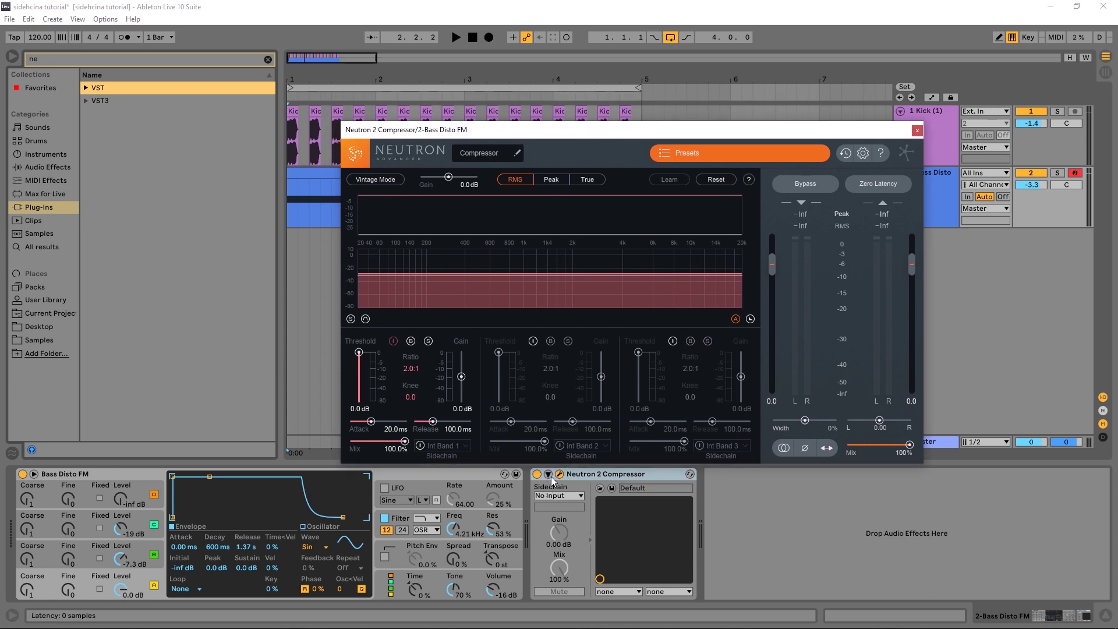
{"action": "left_click", "coordinate": [568, 495]}
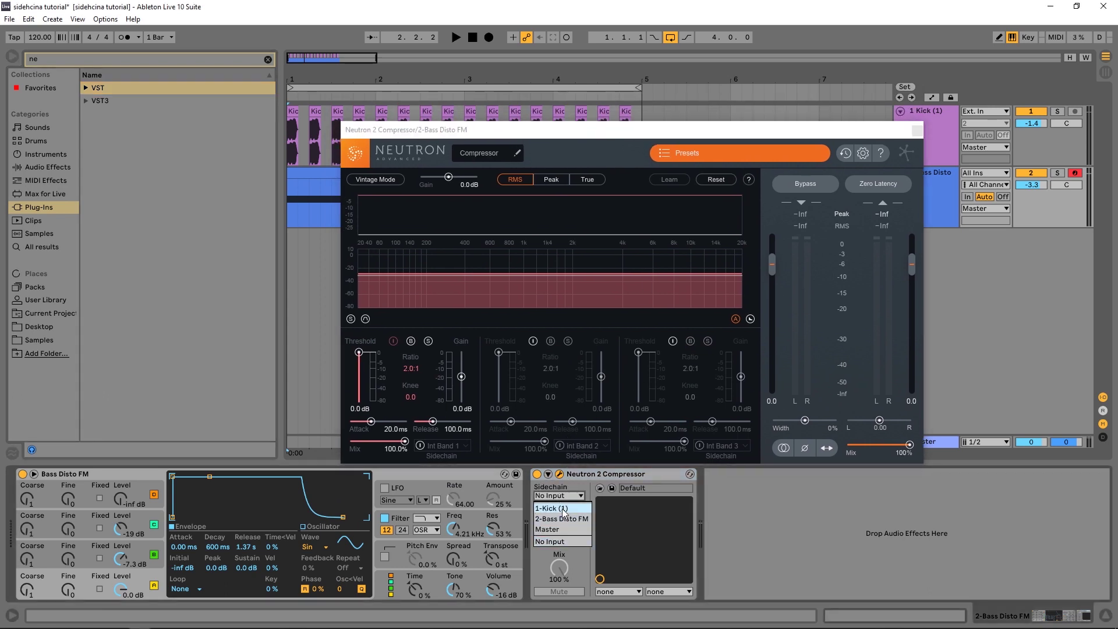
{"action": "left_click", "coordinate": [551, 508]}
Lower band 1's threshold to -12.5 dB and key band 1 from Ext Full
{"action": "key", "text": "space"}
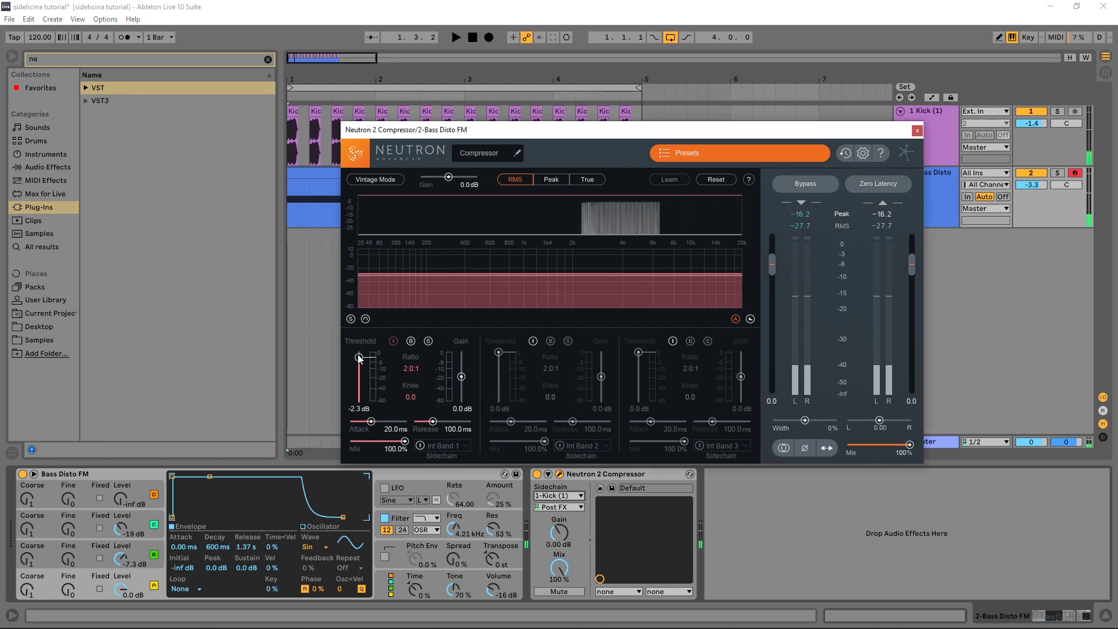
{"action": "left_click_drag", "start_coordinate": [359, 352], "coordinate": [361, 373]}
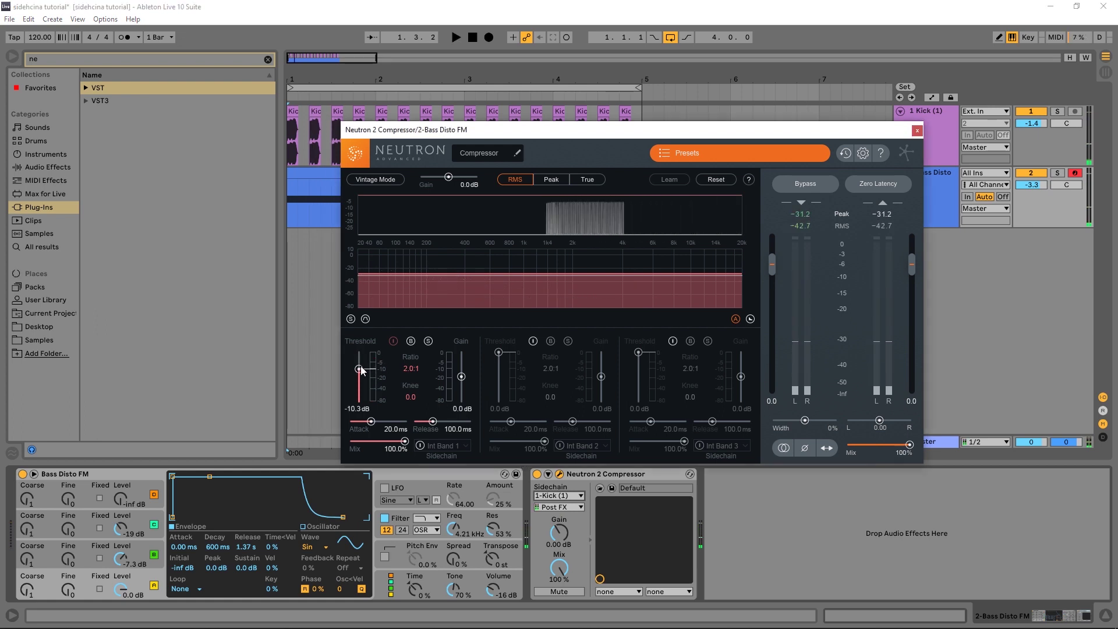
{"action": "left_click", "coordinate": [424, 444]}
{"action": "left_click", "coordinate": [452, 508]}
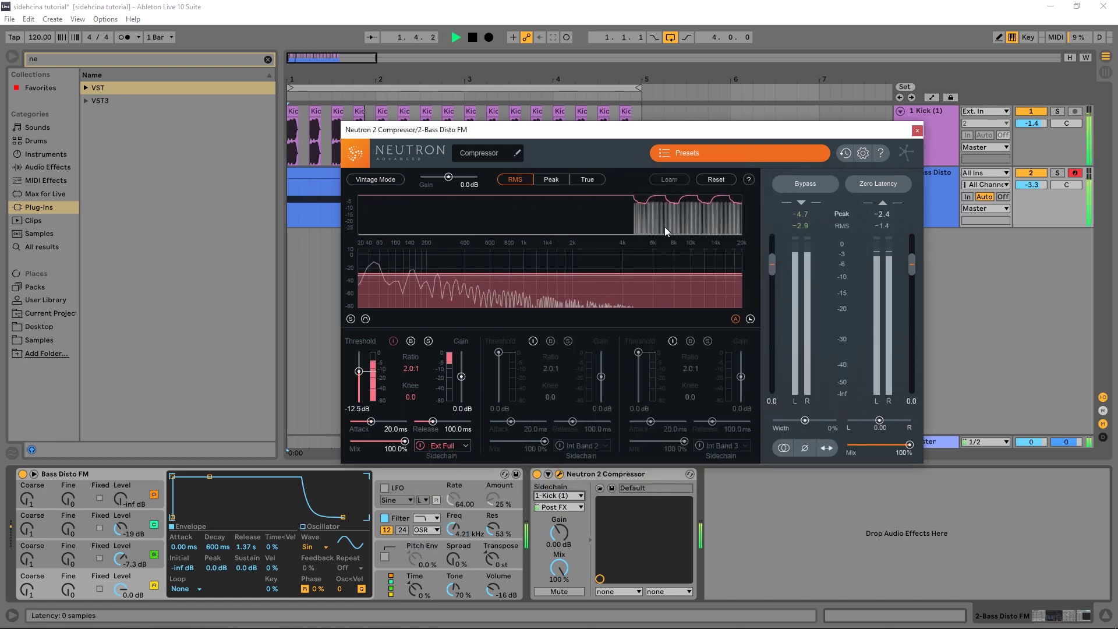
{"action": "key", "text": "space"}
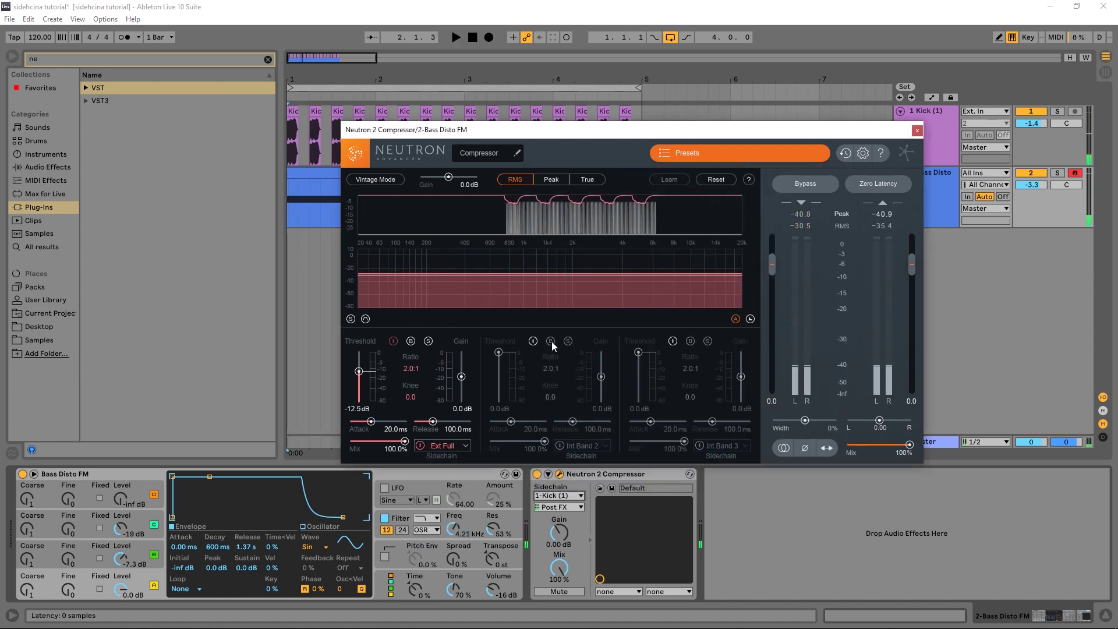
Enable band 2, shorten band 1 attack to 0.10 ms, and key band 2 from Ext Full
{"action": "left_click", "coordinate": [534, 340]}
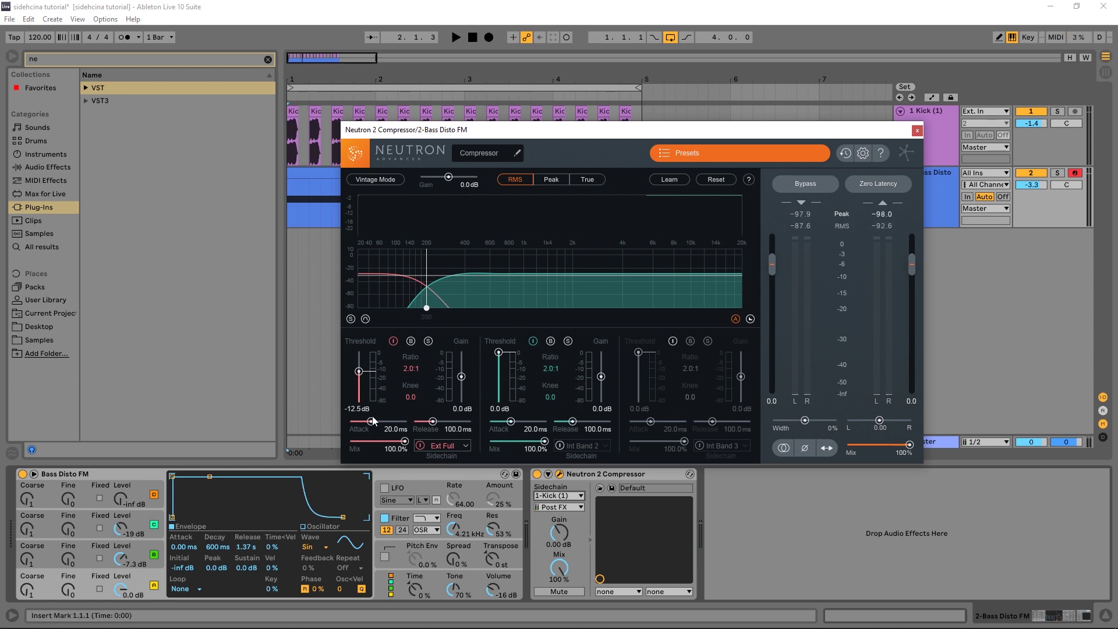
{"action": "left_click_drag", "start_coordinate": [371, 421], "coordinate": [351, 421]}
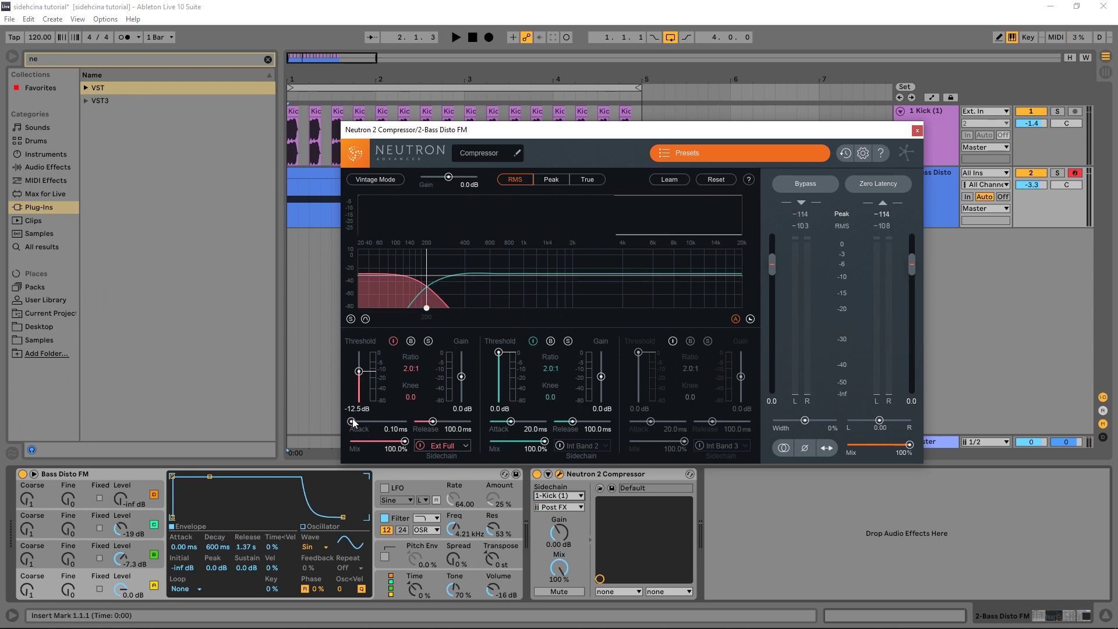
{"action": "left_click", "coordinate": [565, 446]}
{"action": "left_click", "coordinate": [582, 507]}
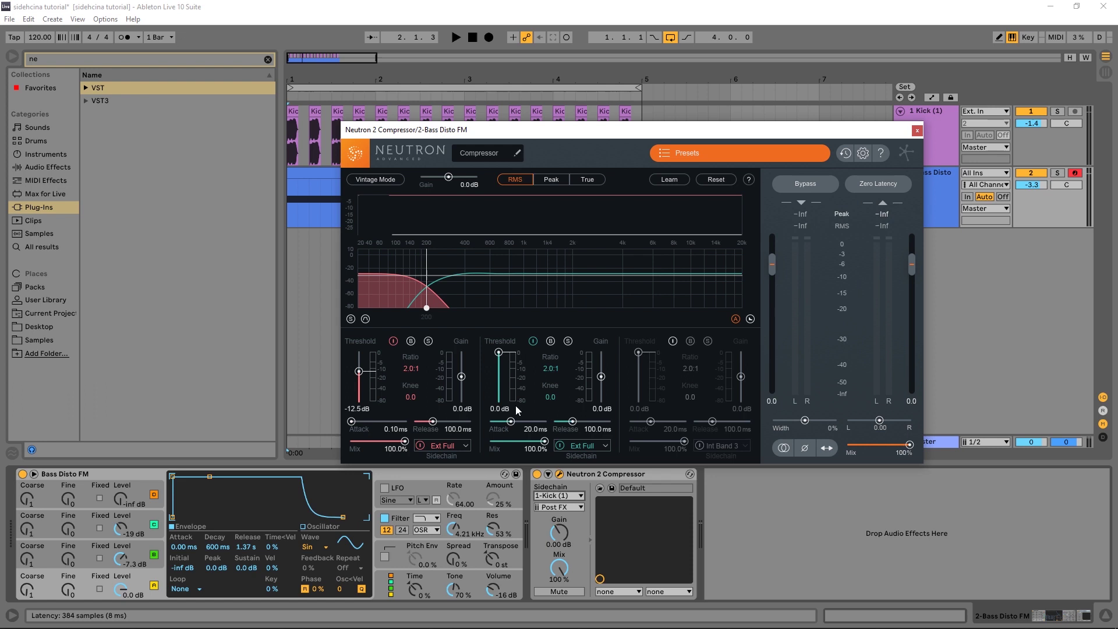
Set thresholds to -52.7 dB (band 2) and -27.3 dB (band 1), crossover to 243 Hz
{"action": "key", "text": "space"}
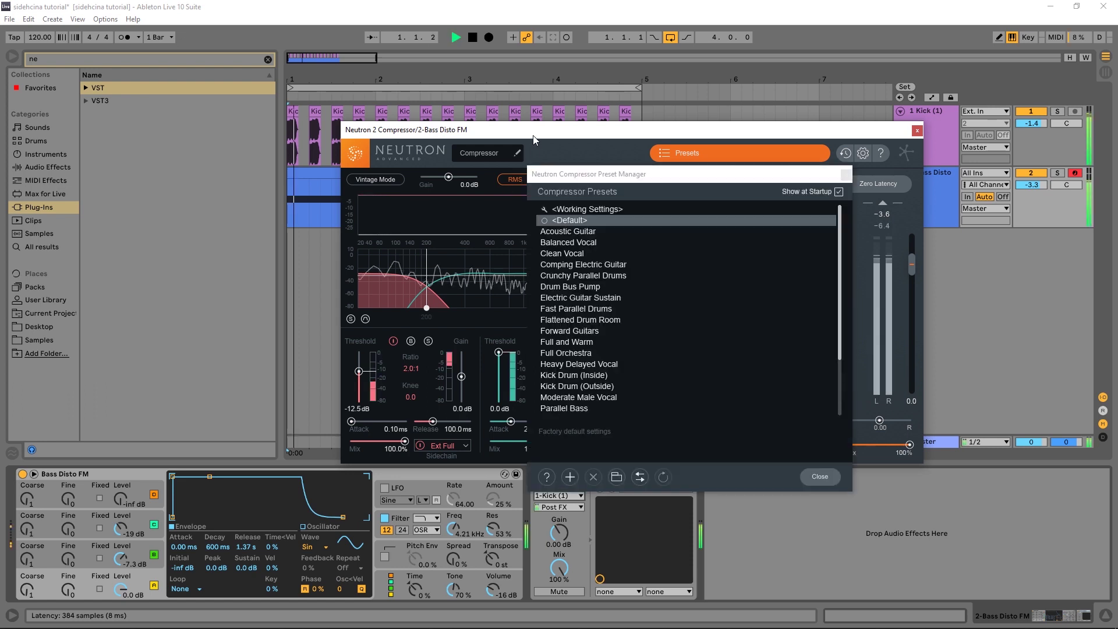
{"action": "left_click", "coordinate": [846, 174]}
{"action": "left_click_drag", "start_coordinate": [499, 353], "coordinate": [499, 382]}
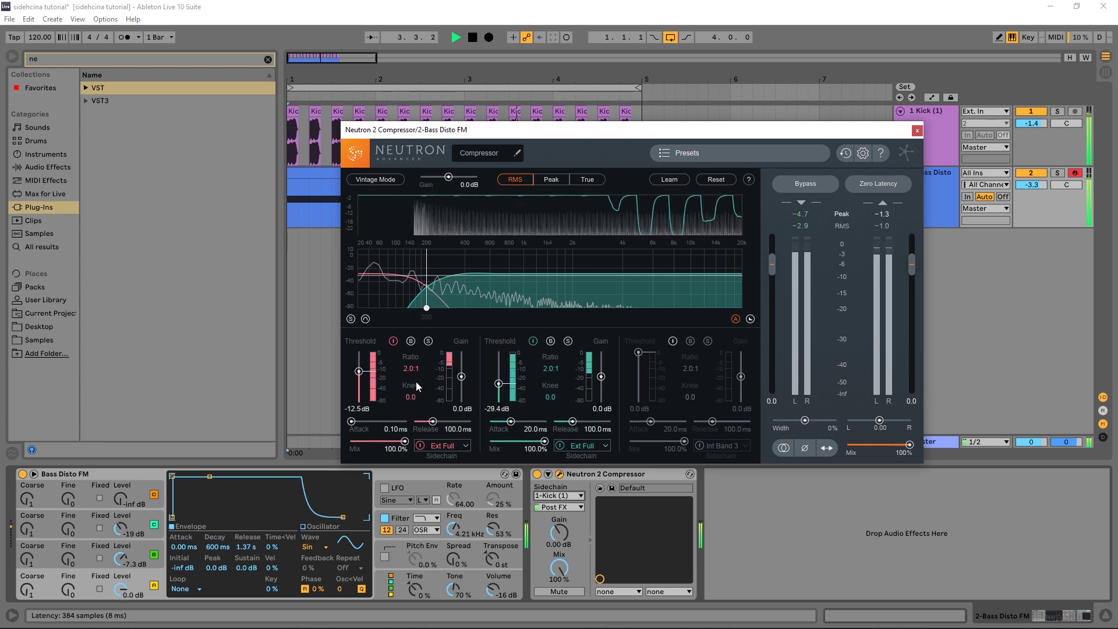
{"action": "left_click_drag", "start_coordinate": [358, 370], "coordinate": [358, 382]}
{"action": "left_click_drag", "start_coordinate": [426, 308], "coordinate": [436, 307]}
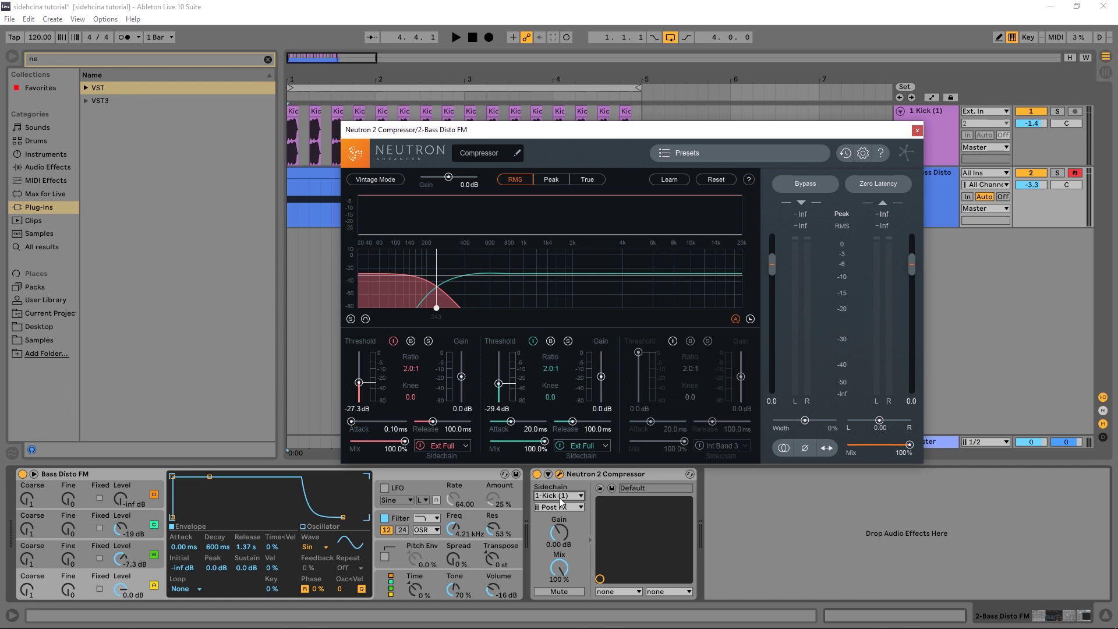
Keep Neutron keyed from the kick, close its plug-in window, and reselect Bass Disto
{"action": "left_click", "coordinate": [559, 495]}
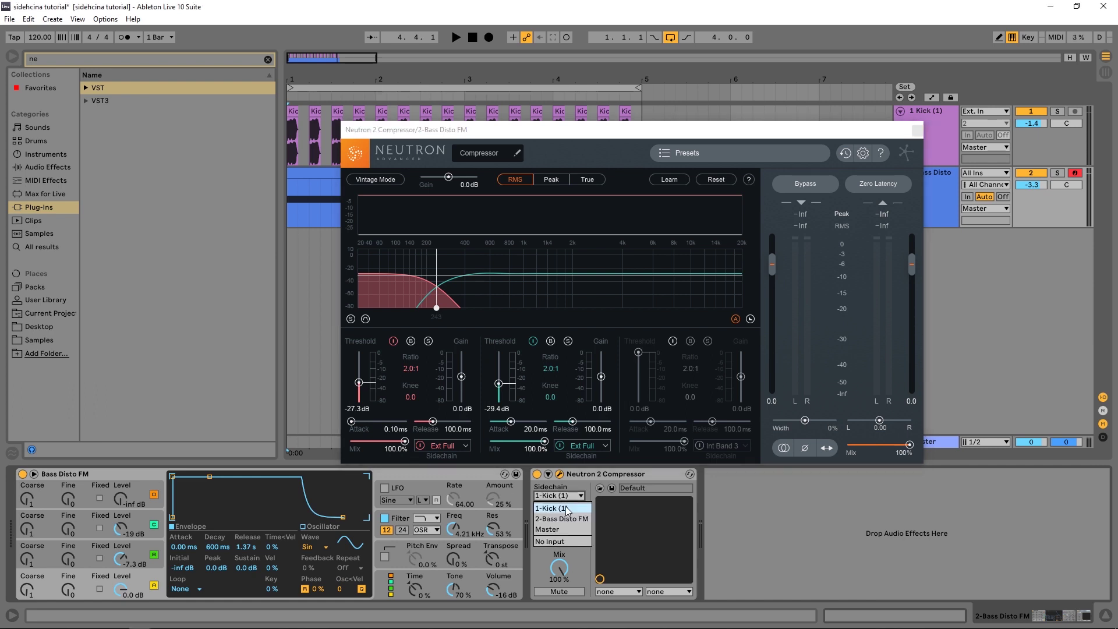
{"action": "left_click", "coordinate": [566, 510]}
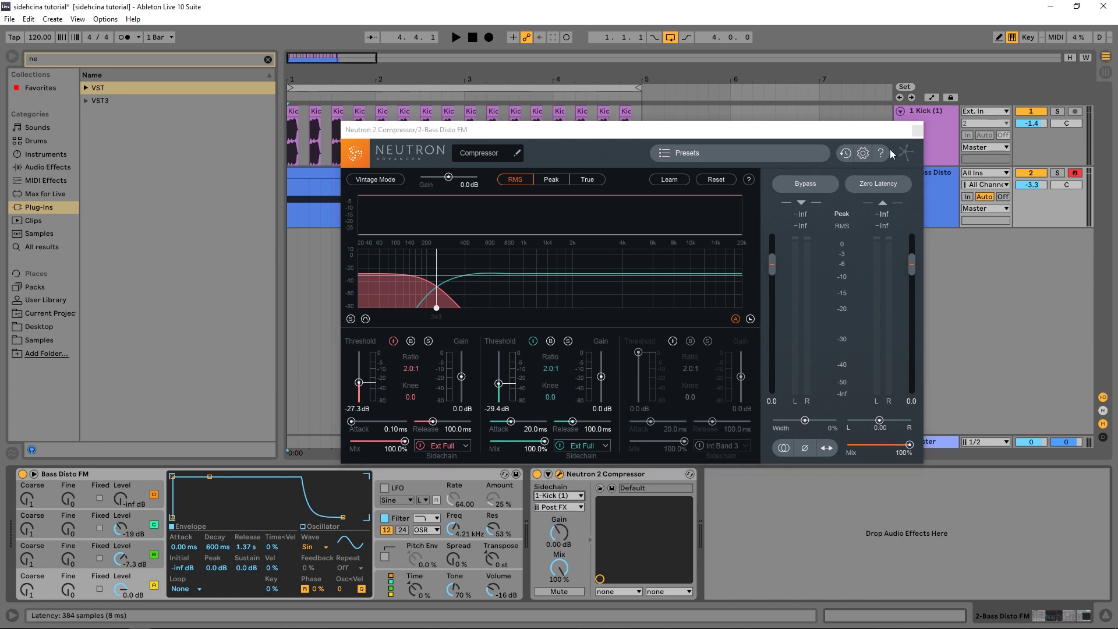
{"action": "left_click", "coordinate": [917, 132]}
{"action": "left_click", "coordinate": [917, 133]}
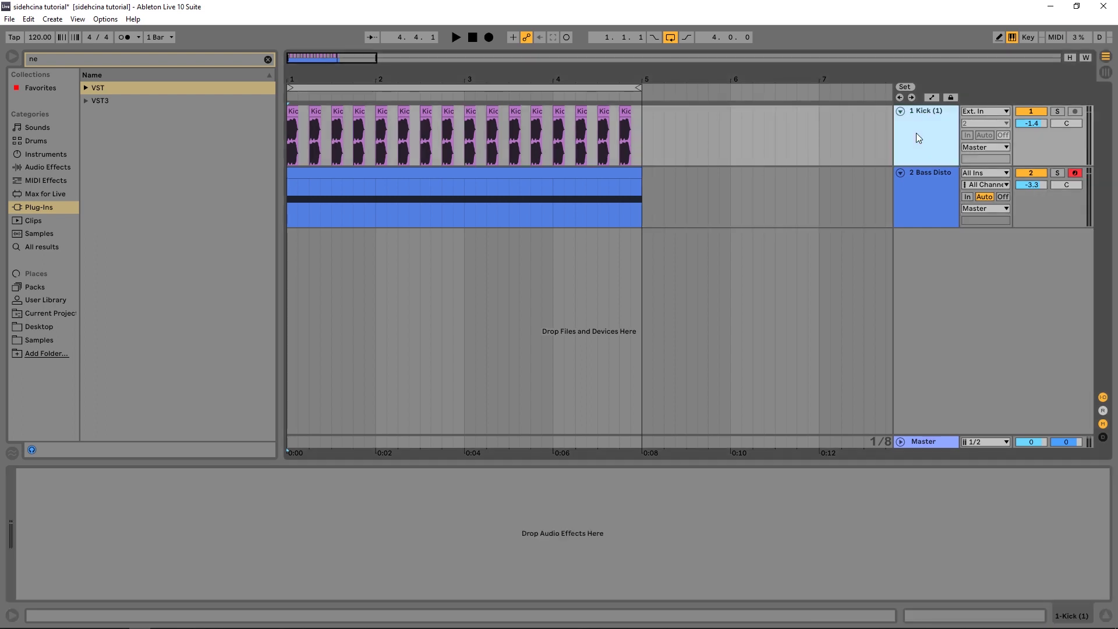
{"action": "left_click", "coordinate": [938, 180]}
Switch Neutron 2's sidechain input to No Input
{"action": "left_click", "coordinate": [563, 496]}
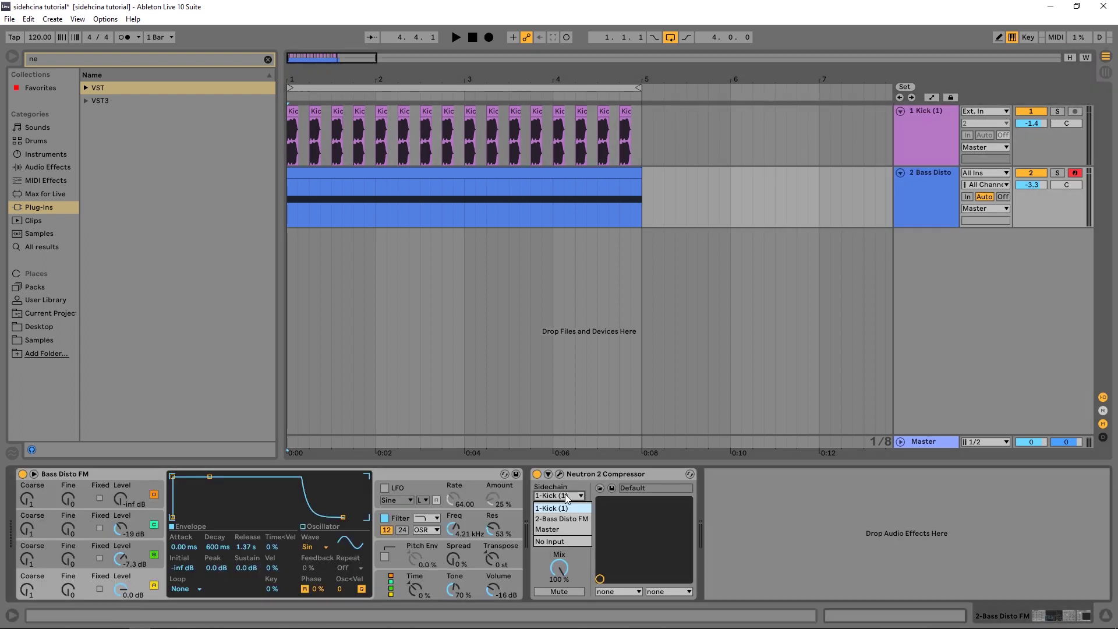
{"action": "left_click", "coordinate": [565, 541]}
{"action": "left_click", "coordinate": [930, 197]}
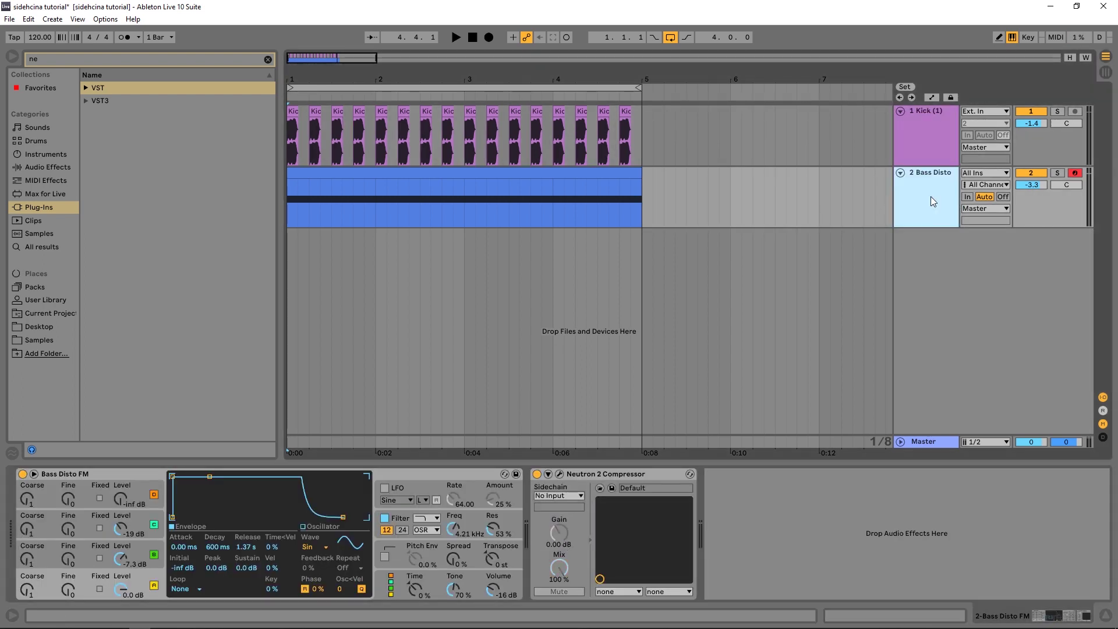
{"action": "left_click", "coordinate": [945, 134]}
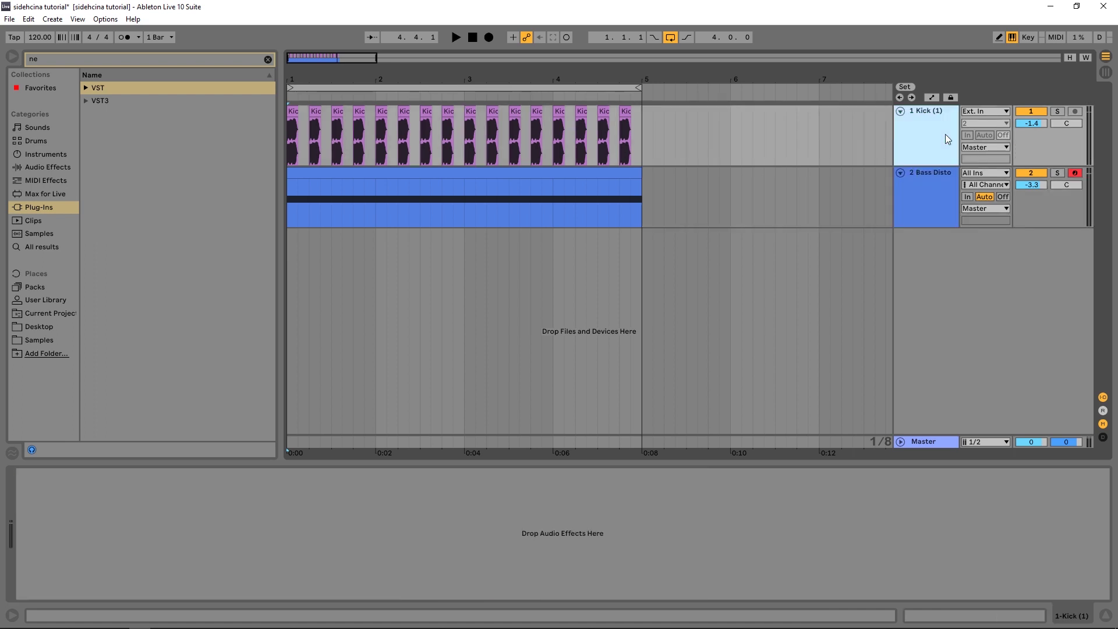
Duplicate the kick track and route the ghost kick's output to Bass Disto's 3/4-Neutron 2 input
{"action": "key", "text": "ctrl+d"}
{"action": "left_click", "coordinate": [954, 128]}
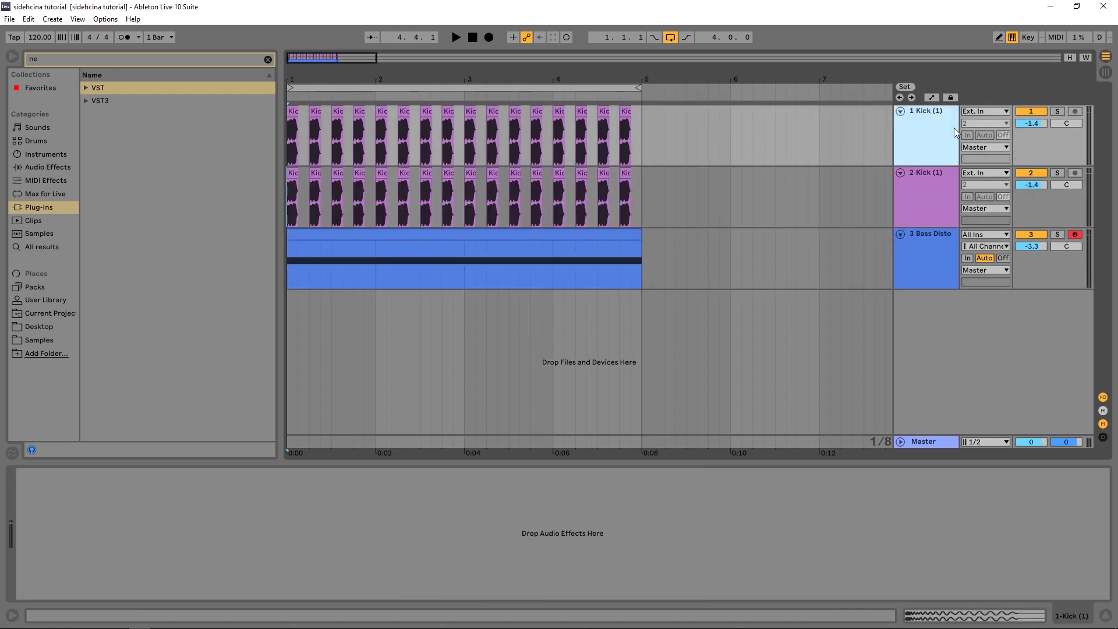
{"action": "left_click", "coordinate": [986, 147]}
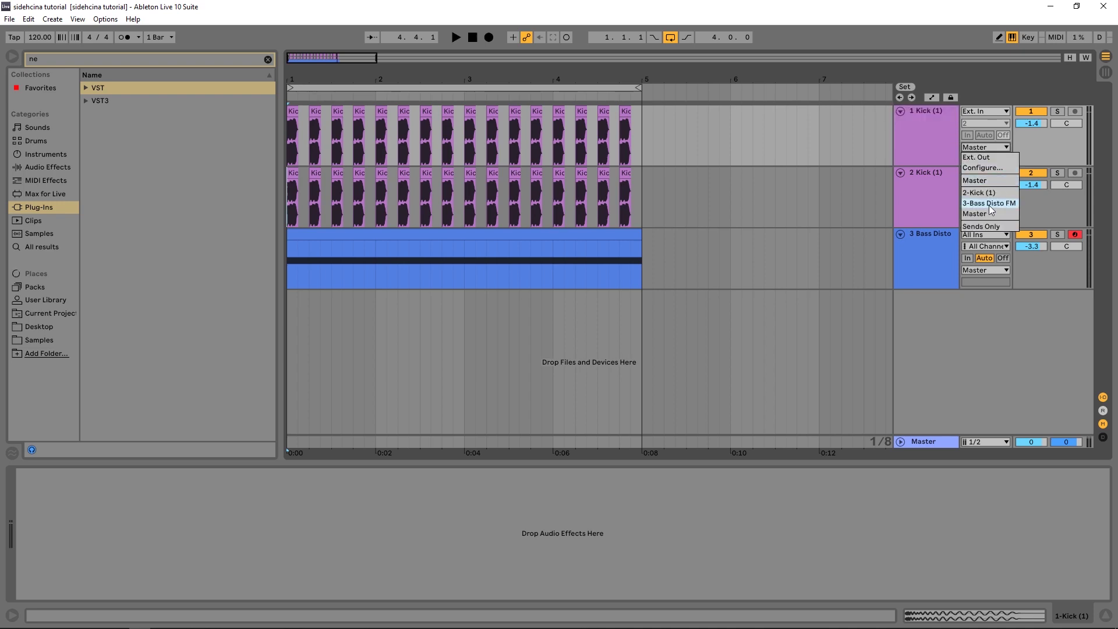
{"action": "left_click", "coordinate": [990, 203]}
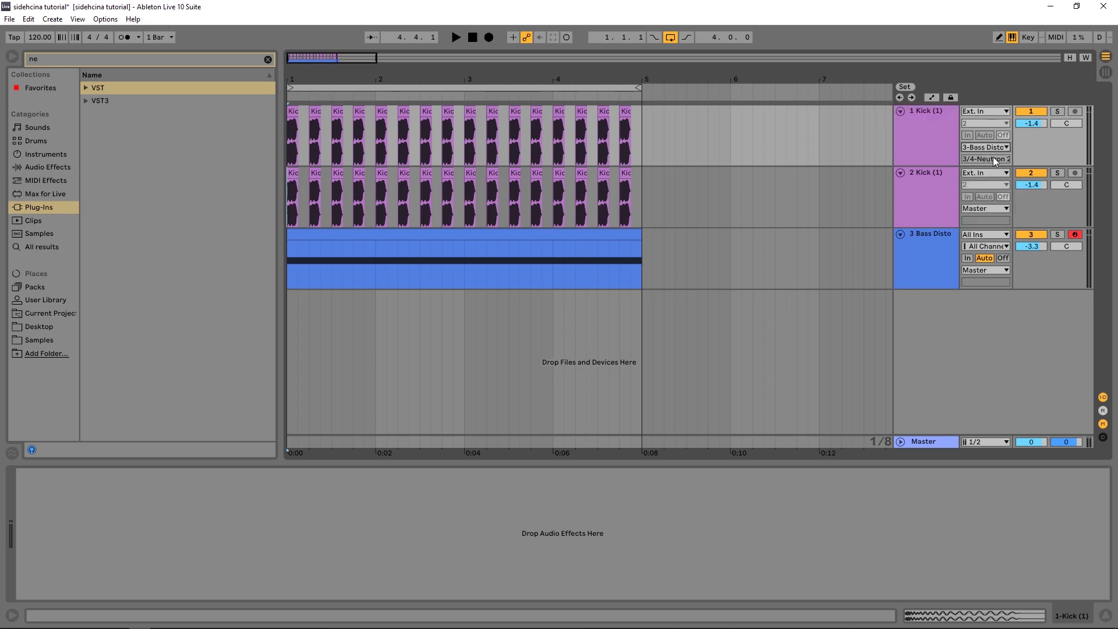
Play from bar 1 to hear the ducking, then delete the ghost kick track
{"action": "key", "text": "space"}
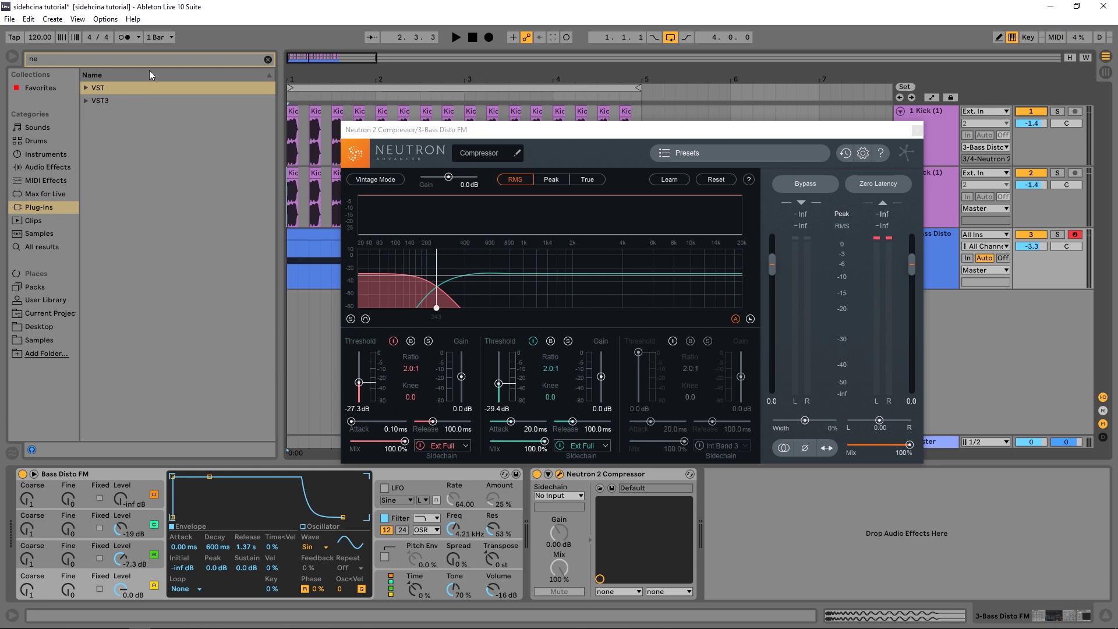
{"action": "left_click", "coordinate": [287, 173]}
{"action": "left_click", "coordinate": [944, 124]}
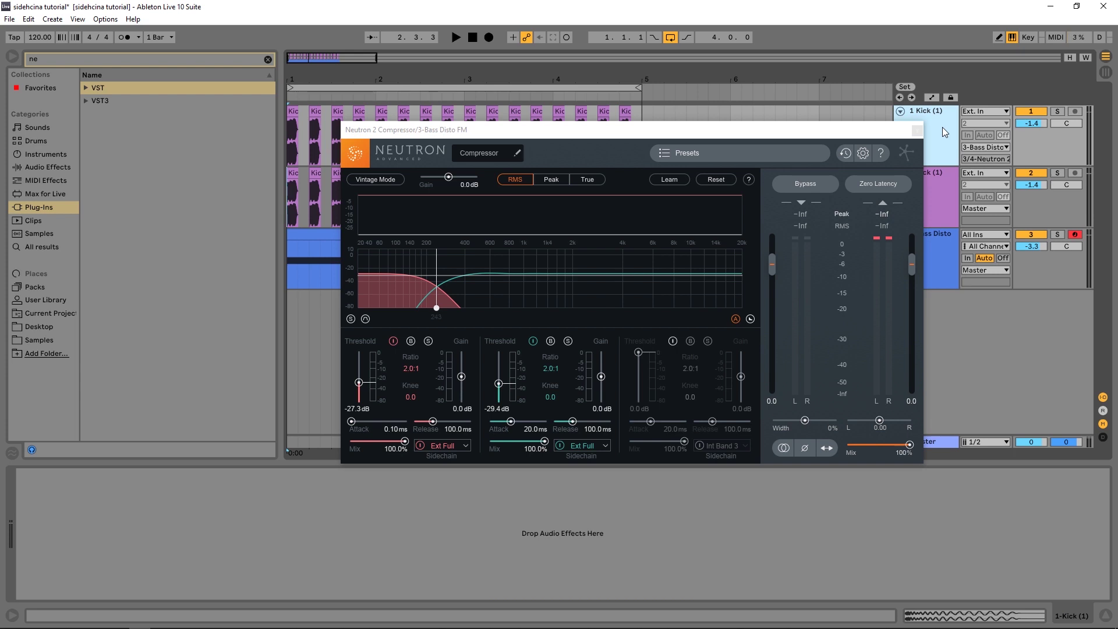
{"action": "key", "text": "Delete"}
Insert a new A Return track and expand it to full height
{"action": "right_click", "coordinate": [1004, 397]}
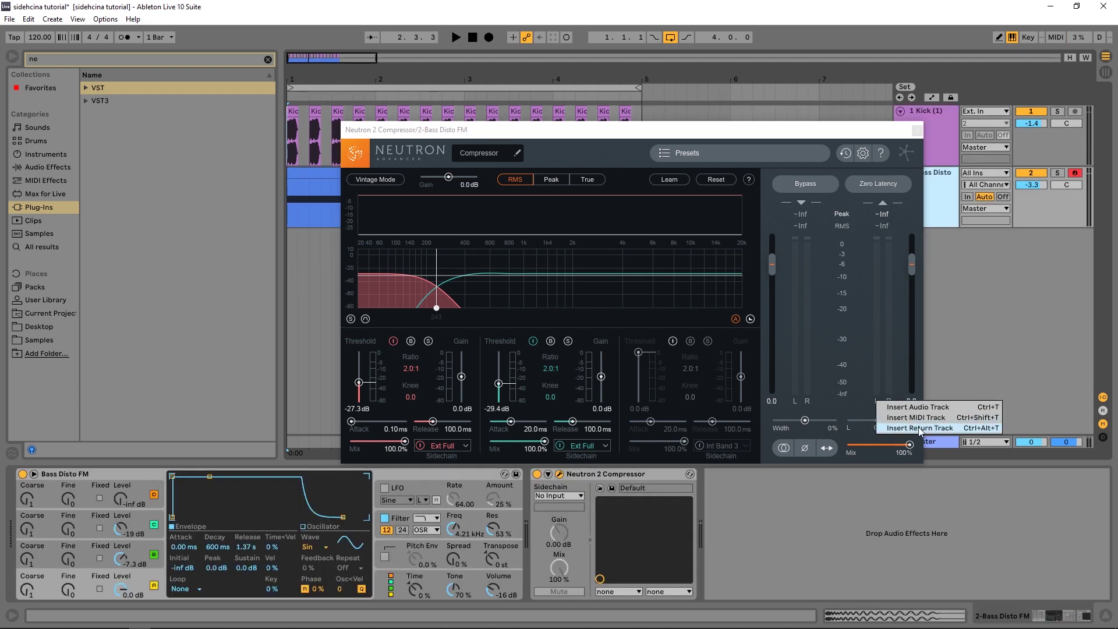
{"action": "left_click", "coordinate": [919, 428]}
{"action": "left_click", "coordinate": [917, 129]}
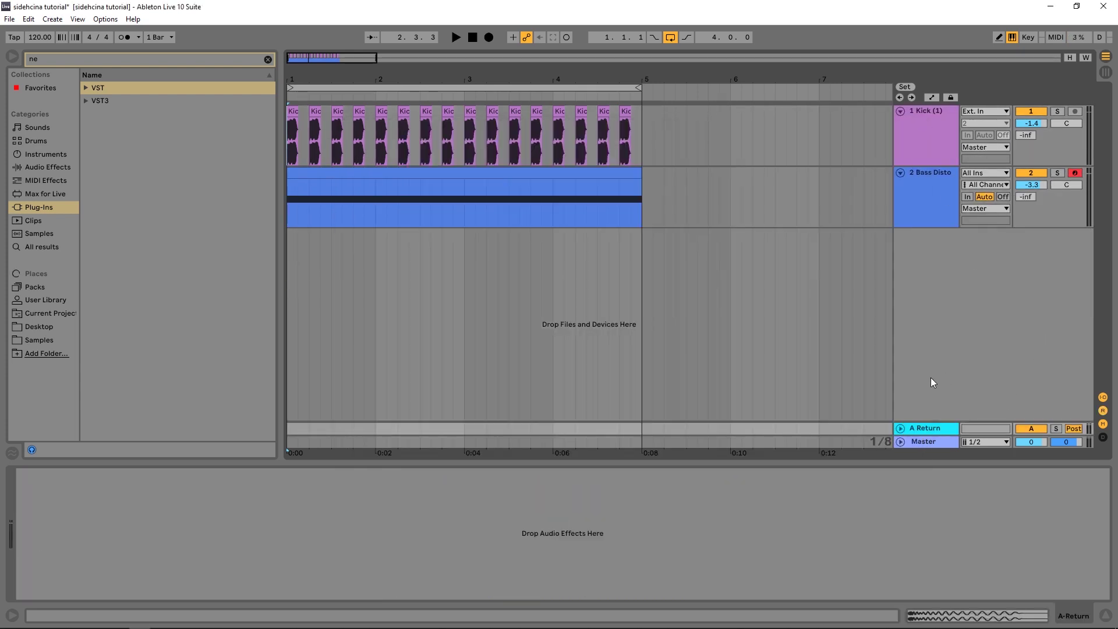
{"action": "left_click", "coordinate": [901, 429]}
Raise Kick (1)'s send A to 0 dB, route A Return to 2-Bass Disto / 3/4-Neutron 2, and audition
{"action": "left_click", "coordinate": [925, 132]}
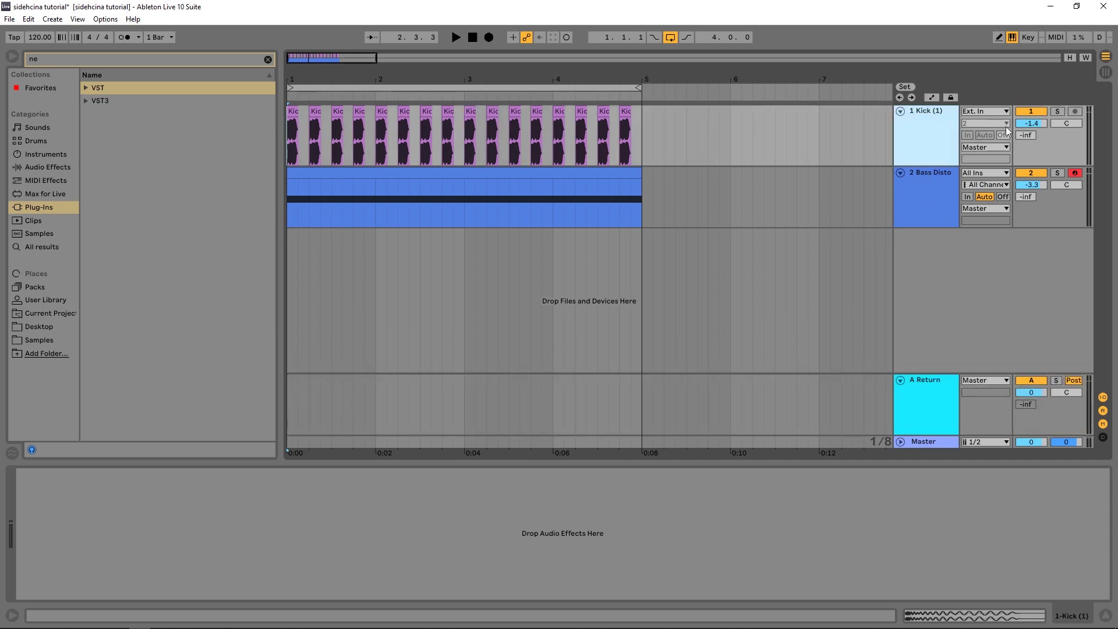
{"action": "left_click_drag", "start_coordinate": [1026, 135], "coordinate": [1026, 111]}
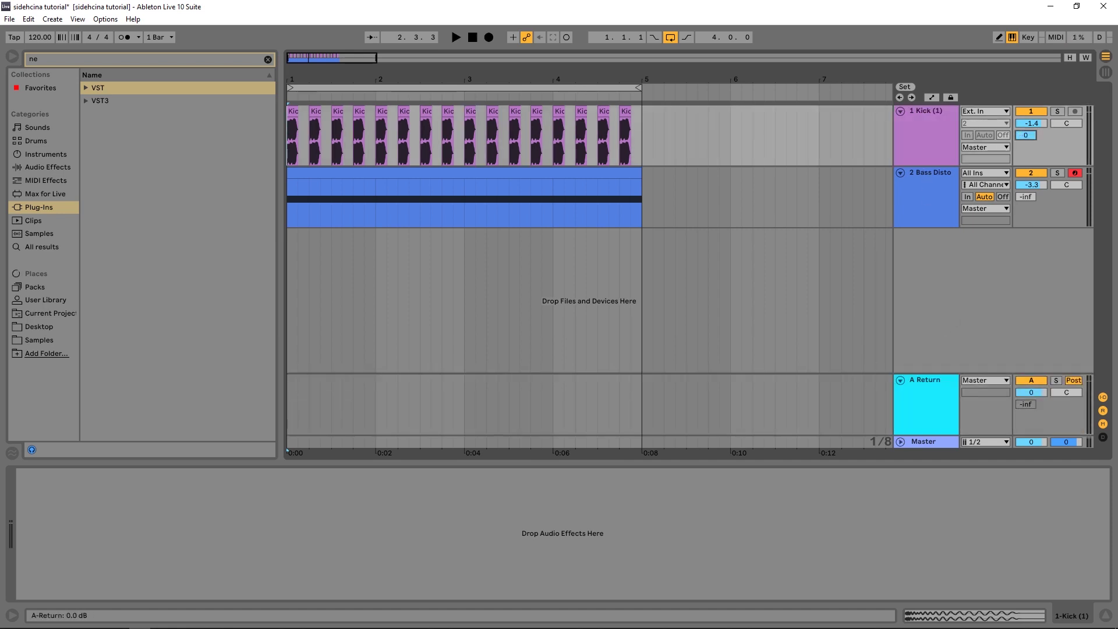
{"action": "left_click", "coordinate": [971, 379]}
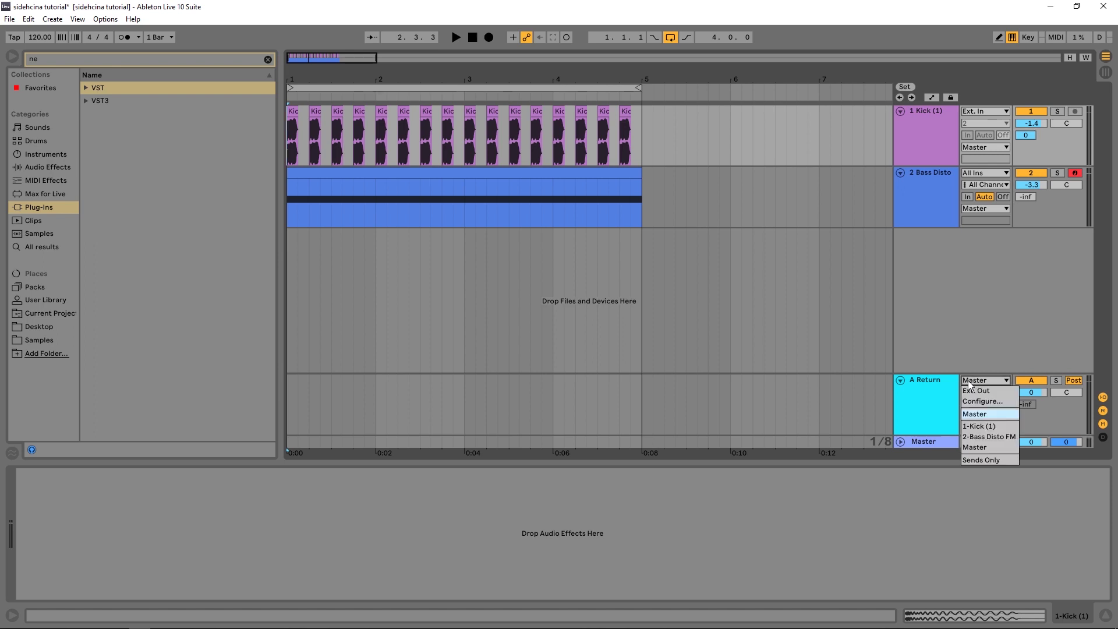
{"action": "left_click", "coordinate": [976, 438]}
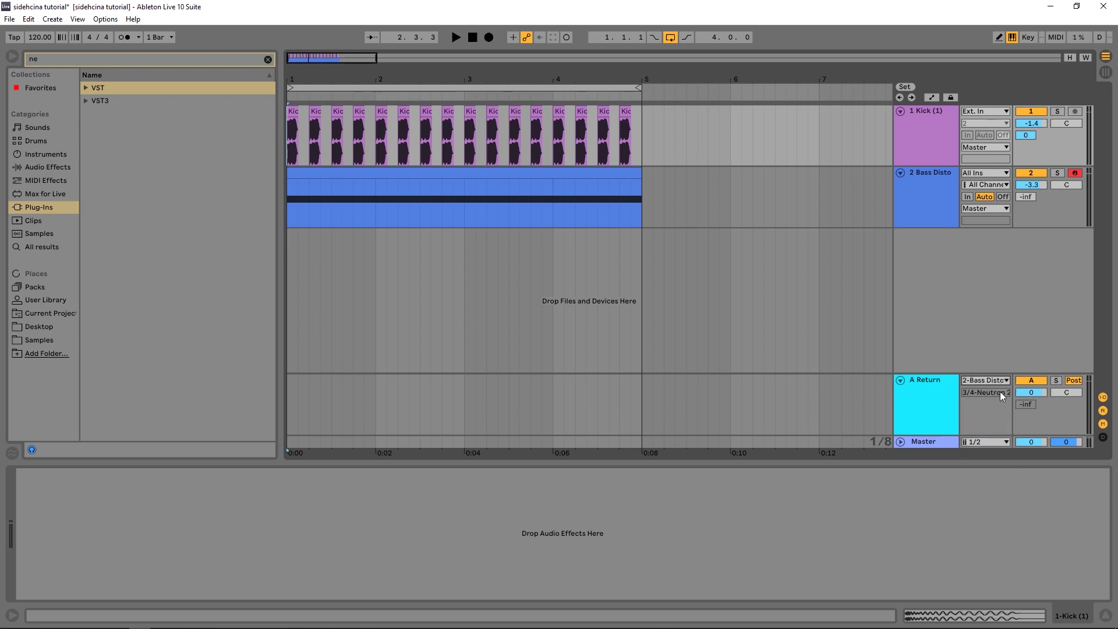
{"action": "key", "text": "space"}
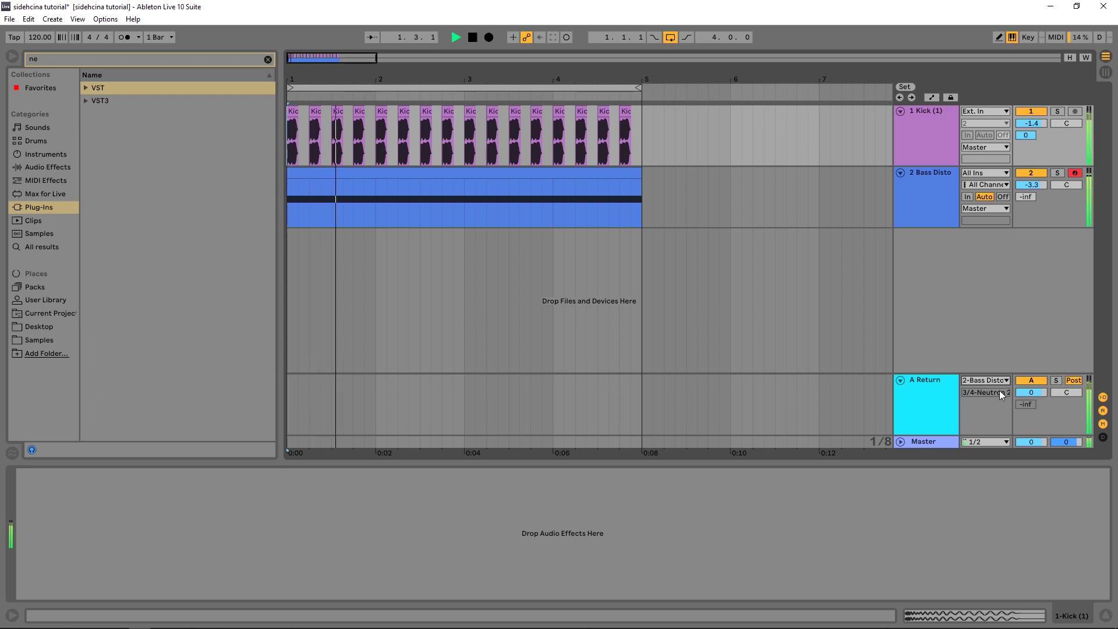
{"action": "key", "text": "space"}
{"action": "left_click", "coordinate": [914, 202]}
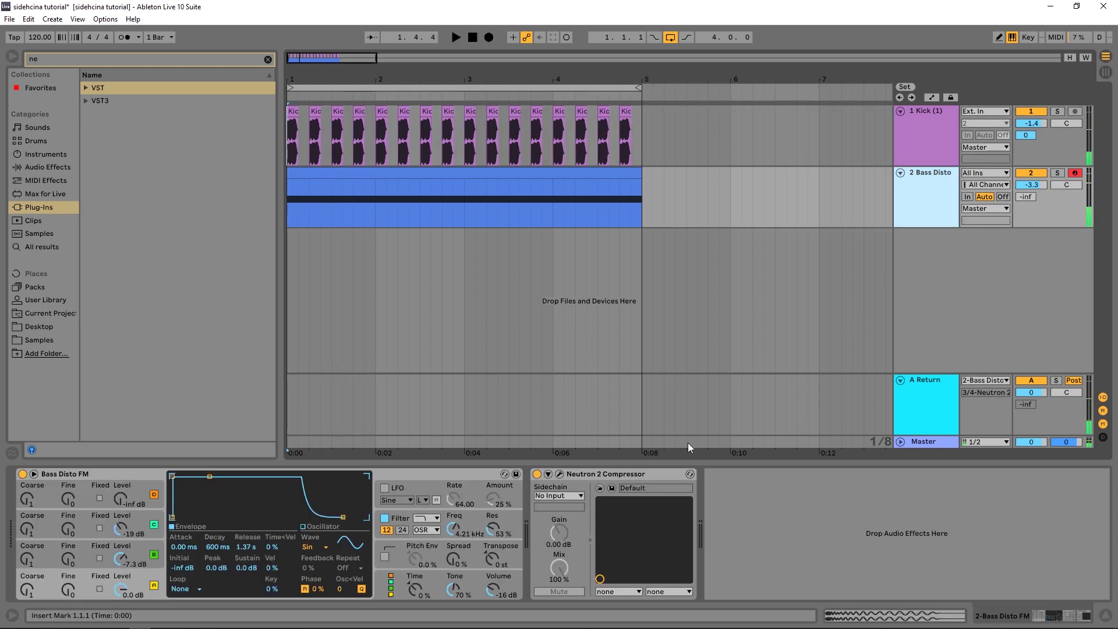
Open the Neutron 2 Compressor window and briefly audition the sidechained bass
{"action": "left_click", "coordinate": [560, 474]}
{"action": "key", "text": "space"}
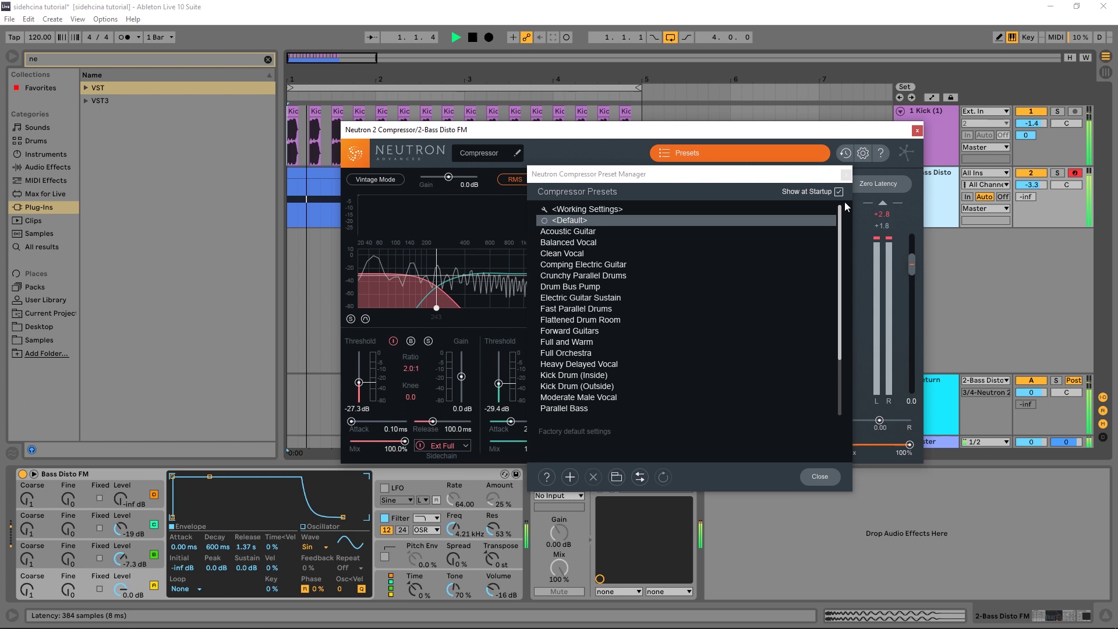
{"action": "left_click_drag", "start_coordinate": [629, 129], "coordinate": [547, 207]}
{"action": "key", "text": "space"}
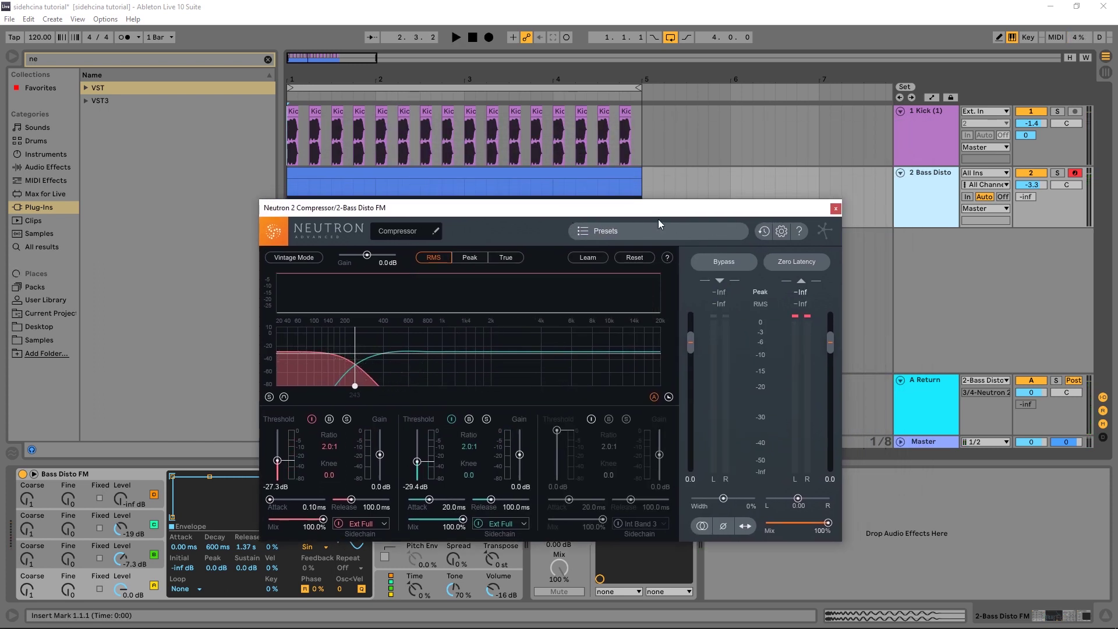
Copy the kick clip from 3.2 to 3.2.3 and audition from around 2.4.3
{"action": "left_click", "coordinate": [492, 137]}
{"action": "scroll", "coordinate": [536, 128], "scroll_direction": "up", "scroll_amount": 4}
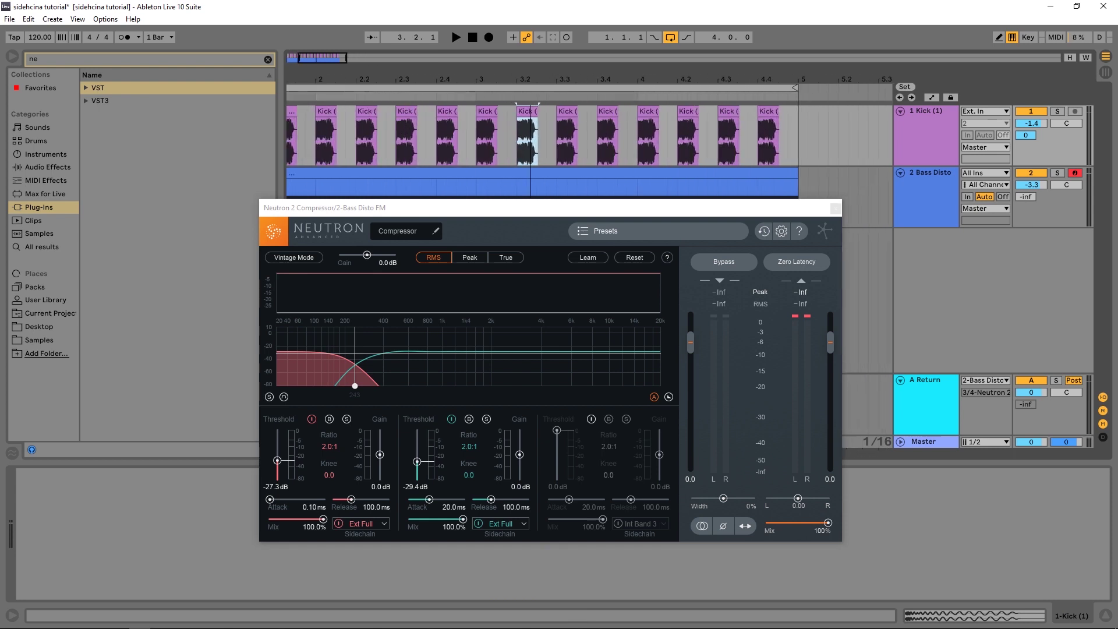
{"action": "mouse_move", "coordinate": [548, 121]}
{"action": "left_mouse_down"}
{"action": "mouse_move", "coordinate": [524, 118]}
{"action": "mouse_move", "coordinate": [568, 119]}
{"action": "left_mouse_up"}
{"action": "left_click", "coordinate": [446, 93]}
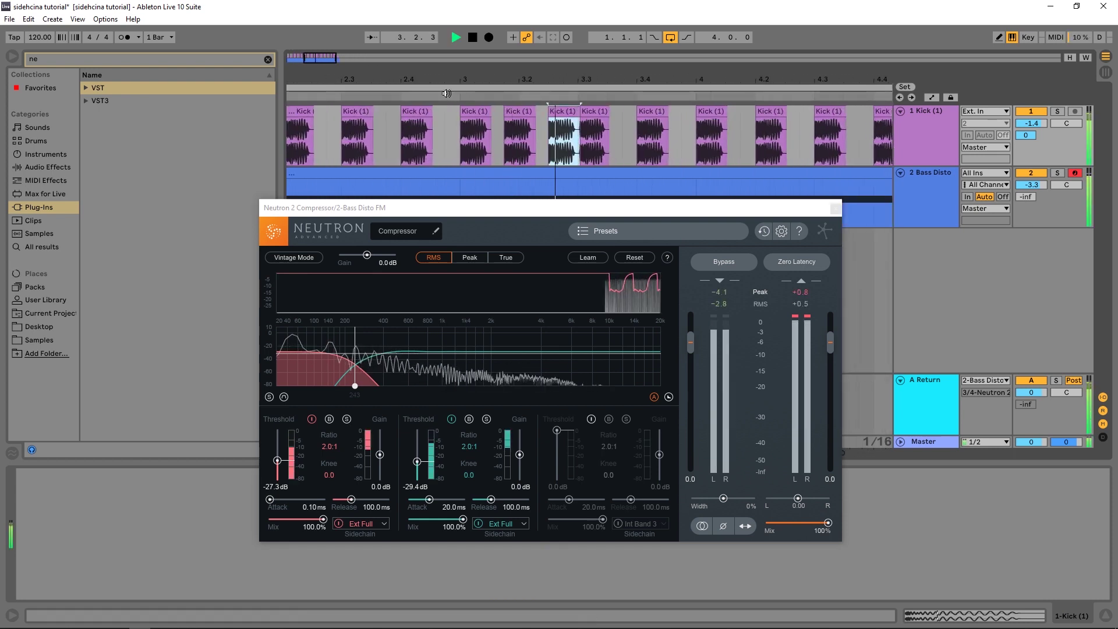
{"action": "key", "text": "space"}
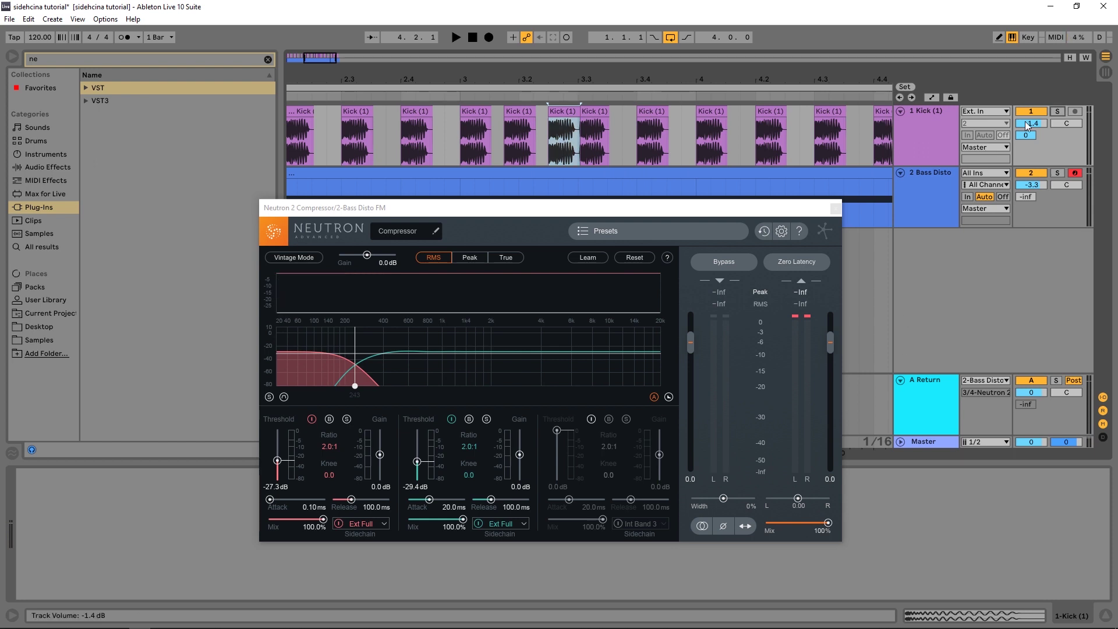
Solo the Kick (1) track and play to hear it
{"action": "left_click", "coordinate": [1056, 111]}
{"action": "key", "text": "space"}
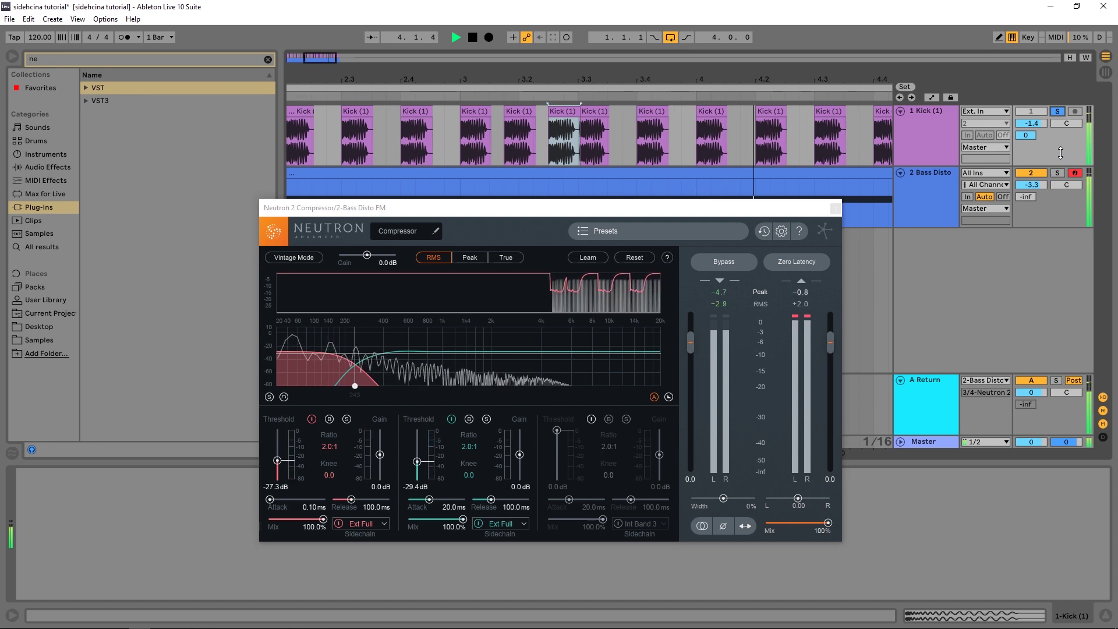
{"action": "key", "text": "space"}
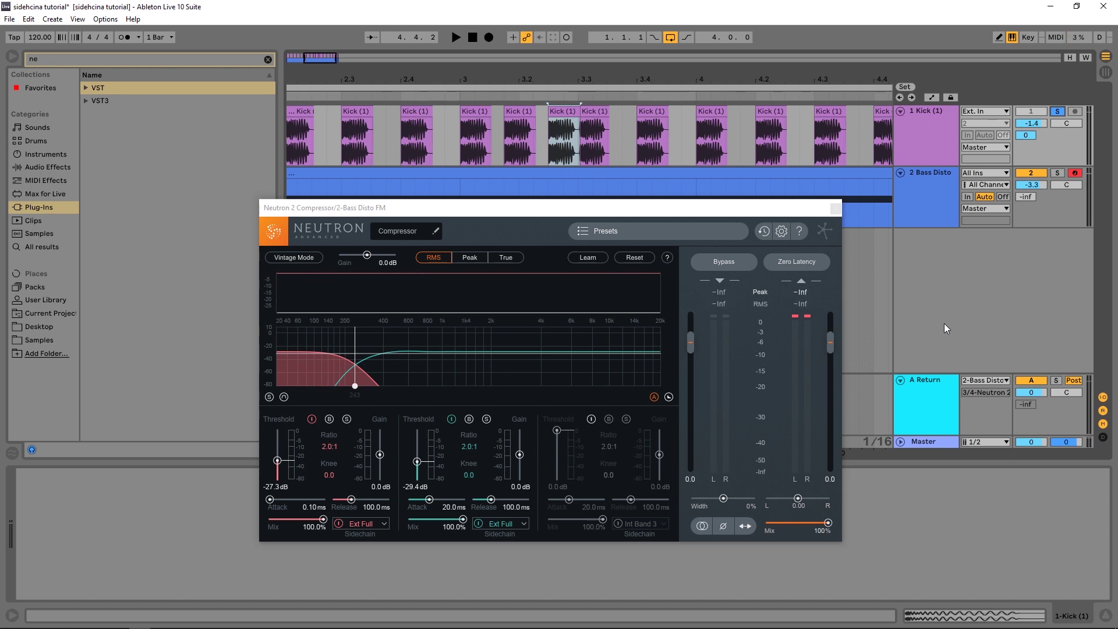
Key Bass Disto's Neutron 2 directly from 1-Kick (1) and delete the A Return track
{"action": "left_click", "coordinate": [910, 180]}
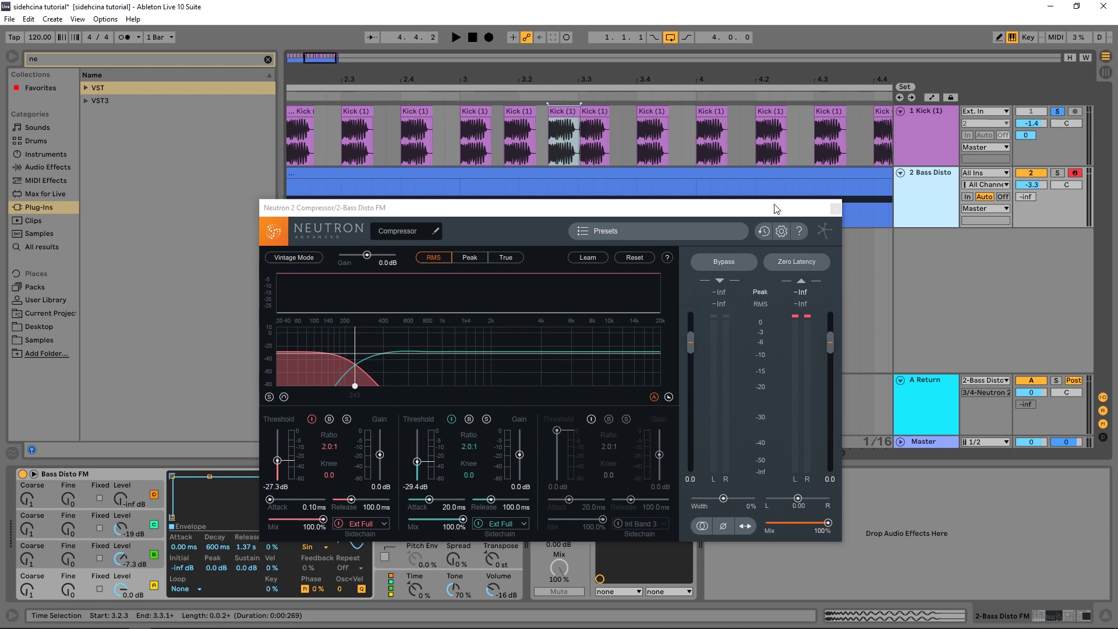
{"action": "left_click_drag", "start_coordinate": [776, 208], "coordinate": [725, 108]}
{"action": "left_click", "coordinate": [560, 495]}
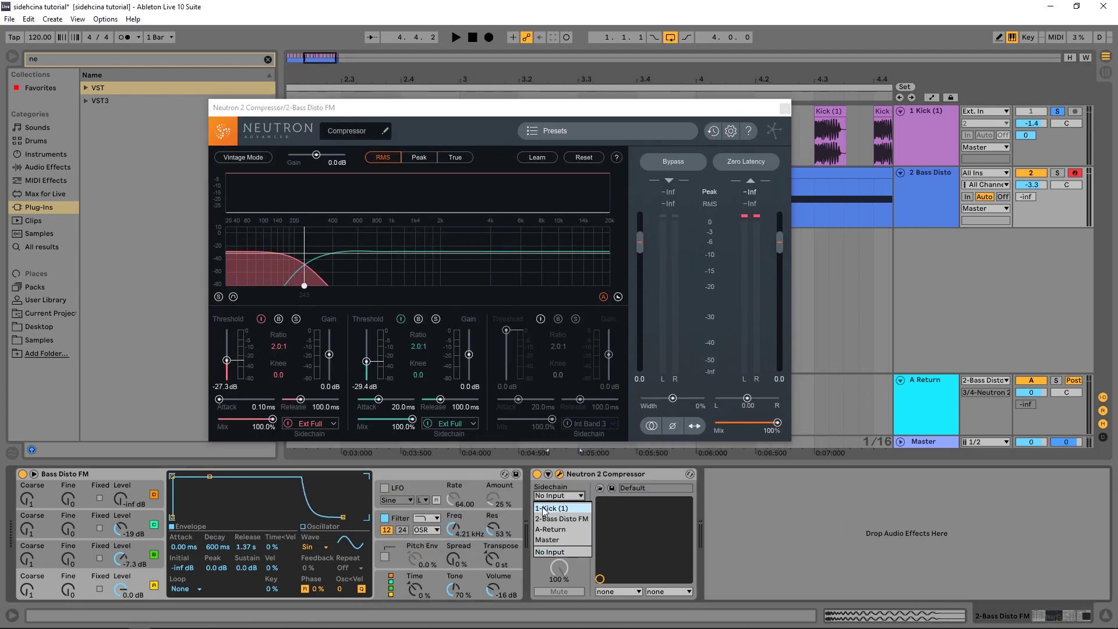
{"action": "left_click", "coordinate": [544, 509]}
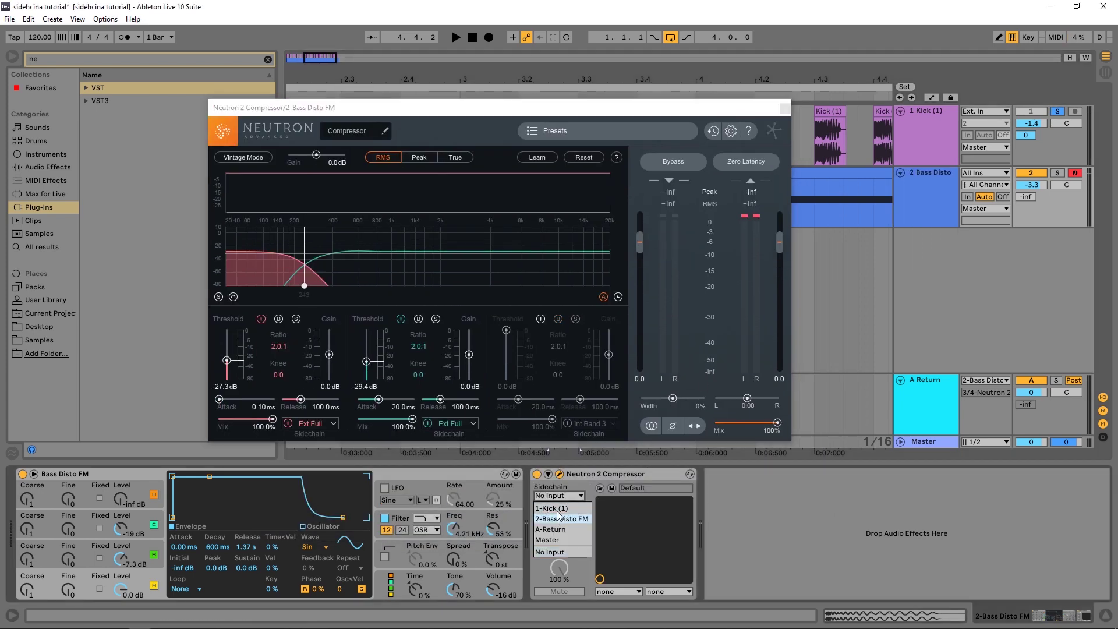
{"action": "left_click", "coordinate": [940, 404]}
{"action": "key", "text": "Delete"}
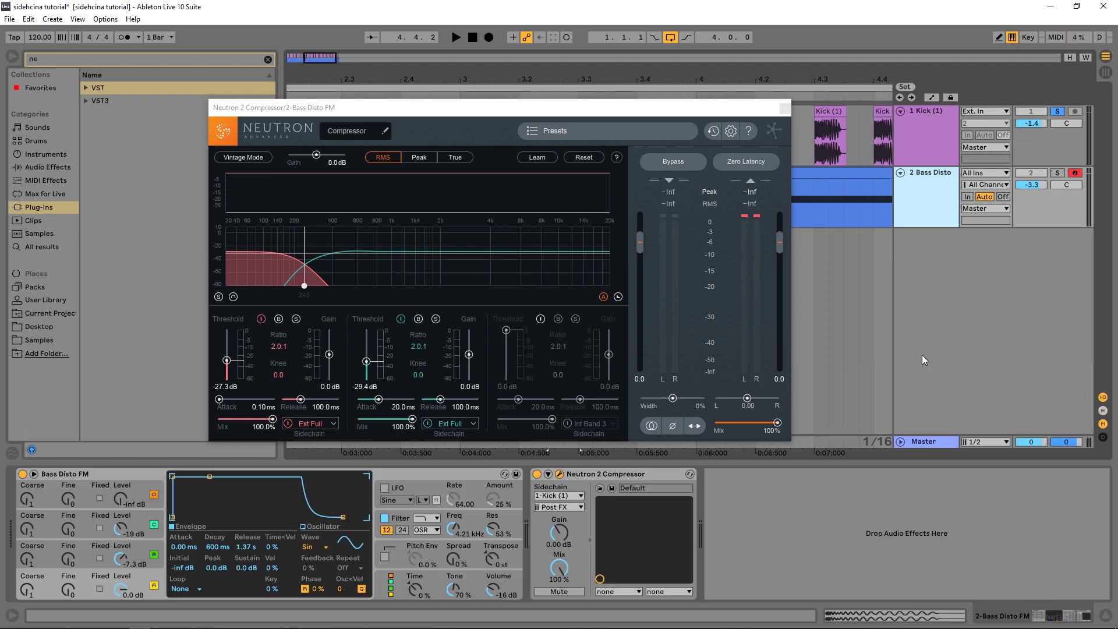